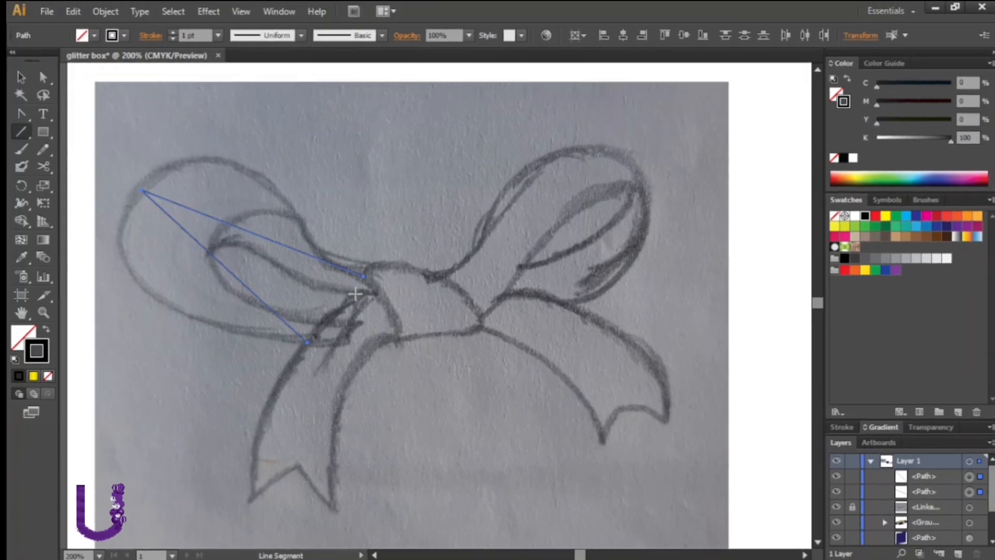
# Draw straight line segments tracing the left loop of the bow sketch
pyautogui.moveTo(356, 293); pyautogui.dragTo(322, 325)
pyautogui.moveTo(209, 252); pyautogui.dragTo(297, 217)
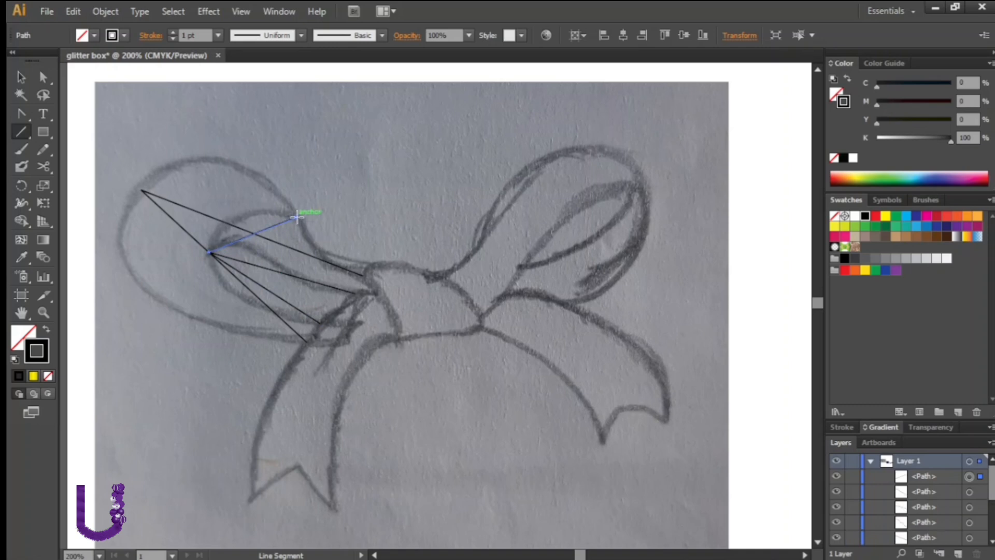
# Trace the knot and both hanging tails with straight line segments
pyautogui.moveTo(376, 293); pyautogui.dragTo(334, 506)
pyautogui.moveTo(334, 505); pyautogui.dragTo(364, 277)
pyautogui.moveTo(365, 276); pyautogui.dragTo(479, 327)
pyautogui.moveTo(479, 326); pyautogui.dragTo(398, 338)
pyautogui.moveTo(479, 327); pyautogui.dragTo(618, 407)
pyautogui.moveTo(618, 407); pyautogui.dragTo(504, 294)
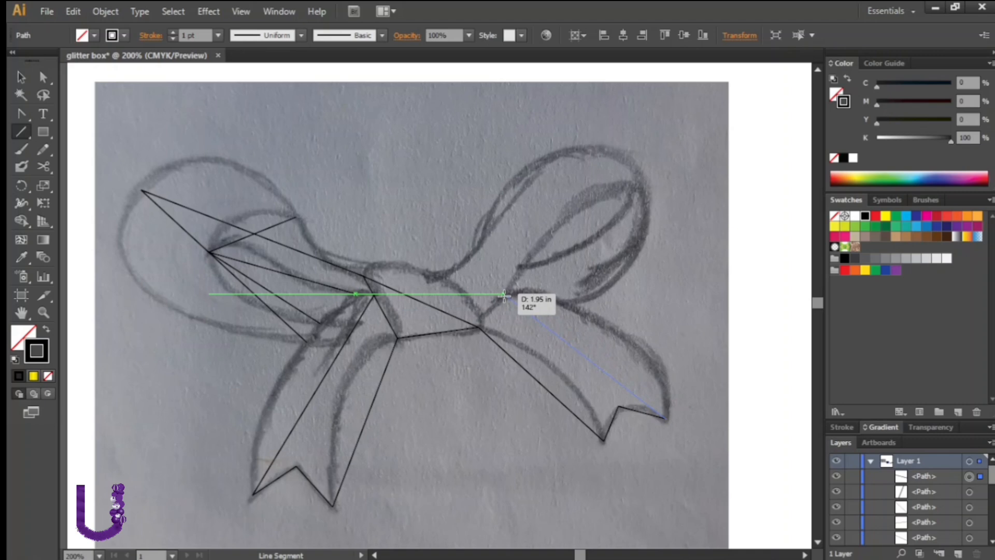
# Trace the right loop with straight line segments from the knot to its tip
pyautogui.moveTo(504, 294); pyautogui.dragTo(633, 168)
pyautogui.moveTo(633, 169); pyautogui.dragTo(436, 276)
pyautogui.moveTo(504, 294); pyautogui.dragTo(522, 267)
# Bend the knot's top and bottom edges into curves with the Convert Anchor Point tool
pyautogui.click(21, 112)
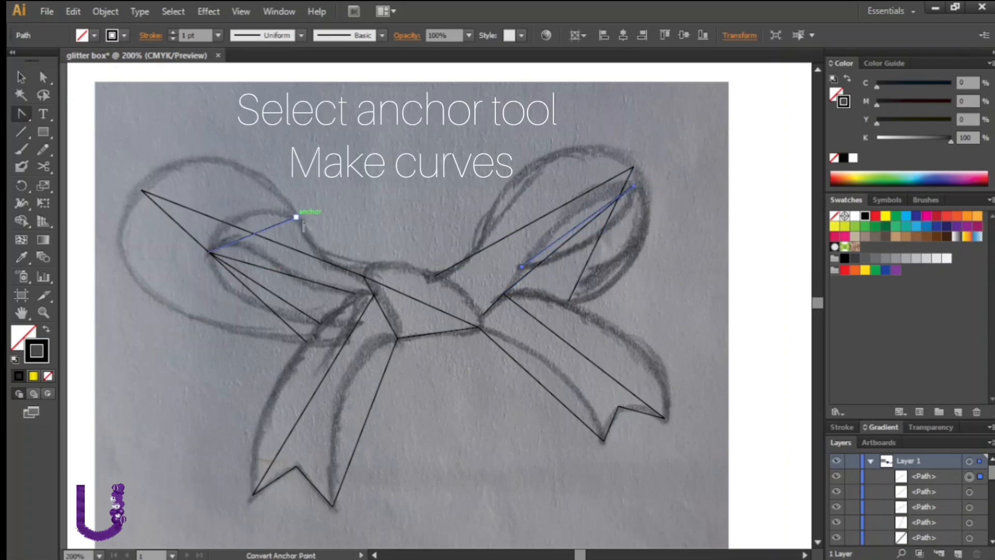
pyautogui.moveTo(362, 276); pyautogui.dragTo(403, 253)
pyautogui.moveTo(458, 234); pyautogui.dragTo(448, 239)
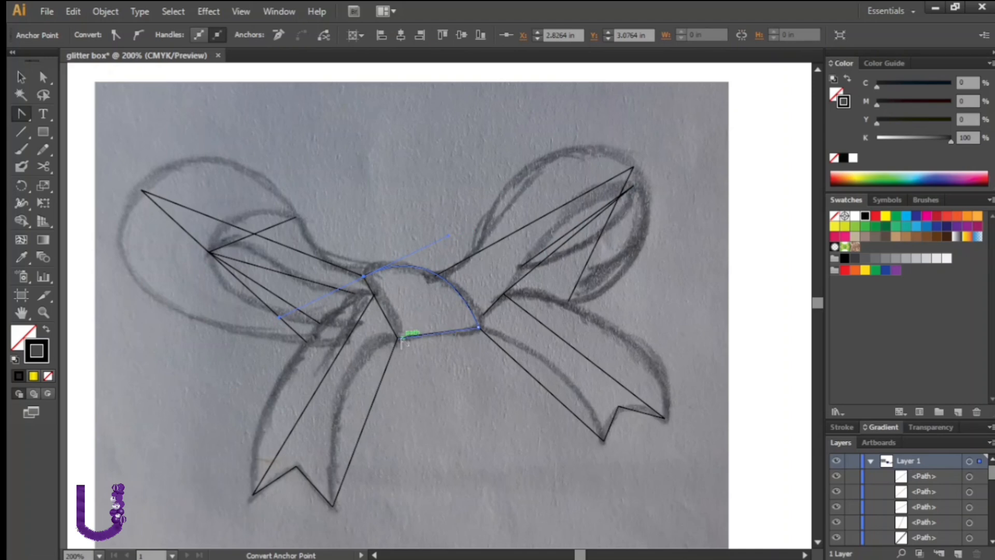
pyautogui.moveTo(397, 338); pyautogui.dragTo(331, 330)
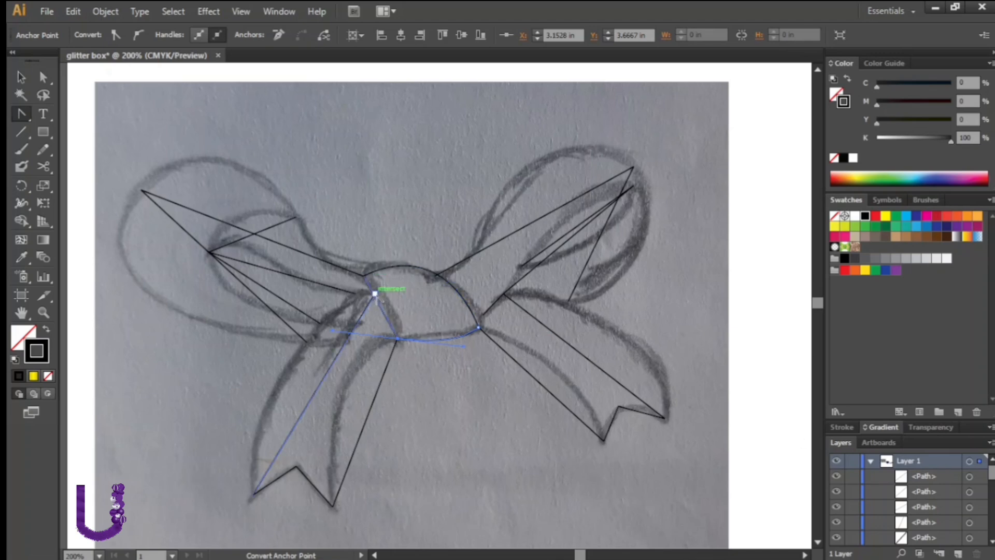
# Curve the inner edges of the left and right tails to follow the sketch
pyautogui.click(375, 295)
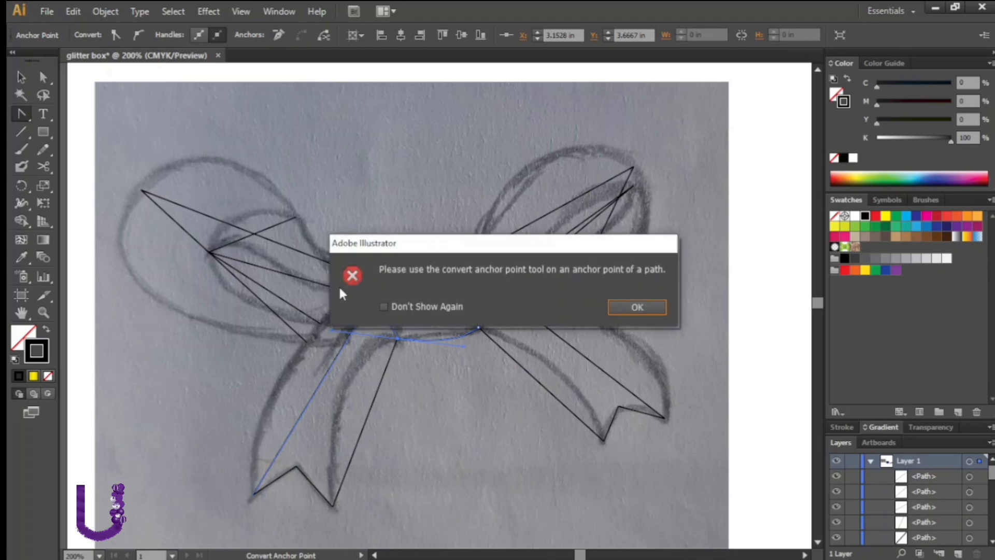
pyautogui.click(635, 307)
pyautogui.moveTo(332, 507); pyautogui.dragTo(329, 334)
pyautogui.moveTo(538, 323); pyautogui.dragTo(589, 362)
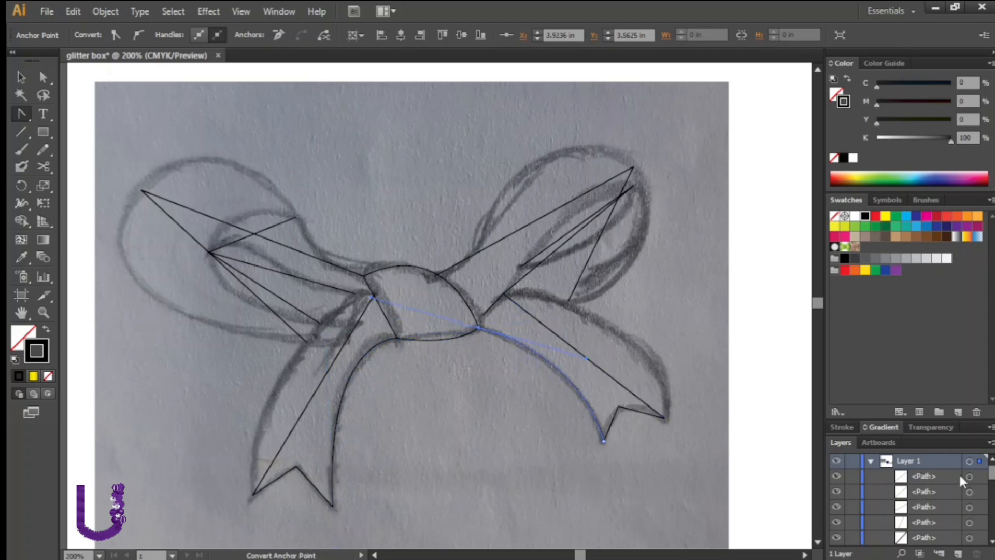
# Lock a finished path in the Layers panel and curve the right tail's outer edge
pyautogui.moveTo(992, 475); pyautogui.dragTo(992, 493)
pyautogui.click(853, 489)
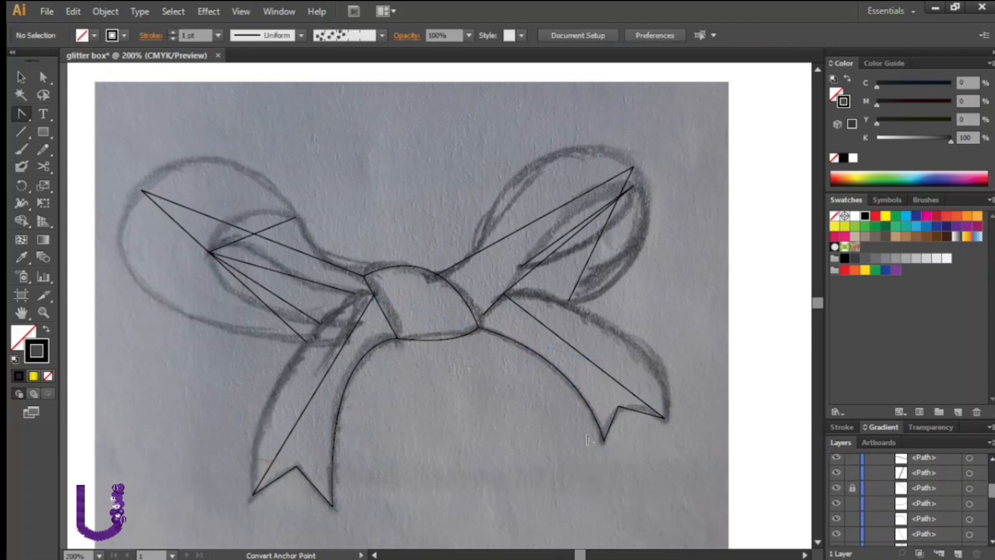
pyautogui.moveTo(666, 418); pyautogui.dragTo(671, 344)
pyautogui.moveTo(645, 282); pyautogui.dragTo(638, 281)
# Lock another finished path and curve the right loop's outer edge from the knot to its tip
pyautogui.moveTo(994, 496); pyautogui.dragTo(994, 488)
pyautogui.click(853, 483)
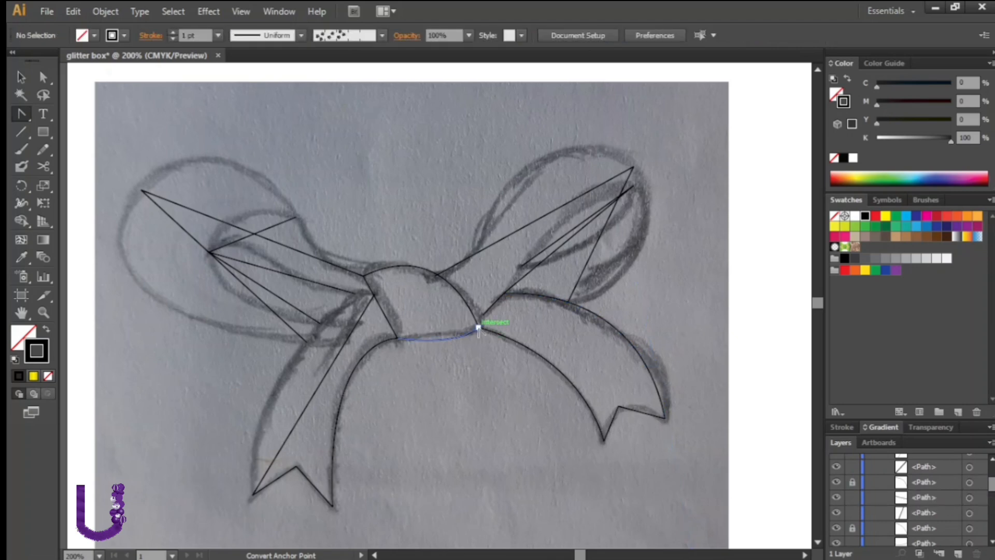
pyautogui.moveTo(436, 275); pyautogui.dragTo(550, 140)
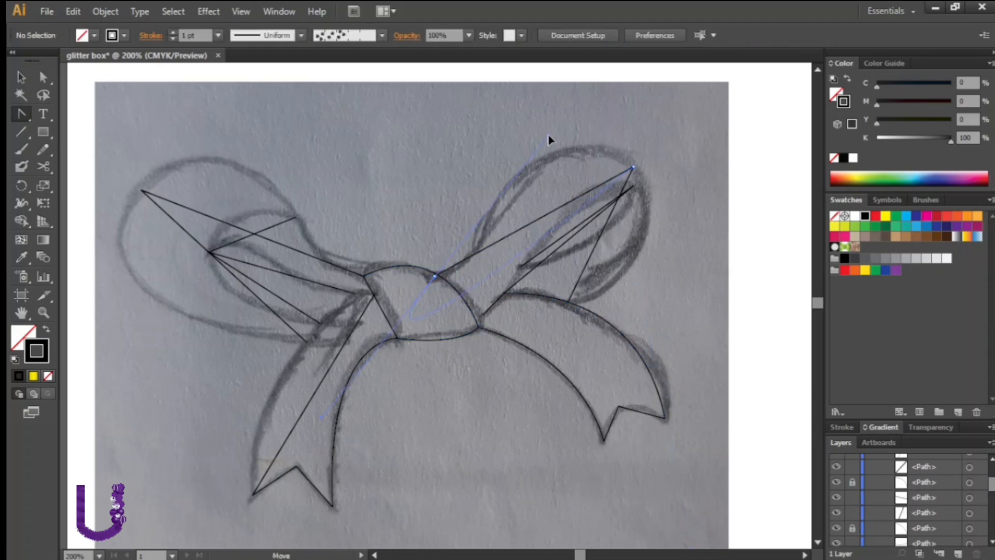
pyautogui.click(436, 275)
pyautogui.moveTo(632, 168); pyautogui.dragTo(609, 152)
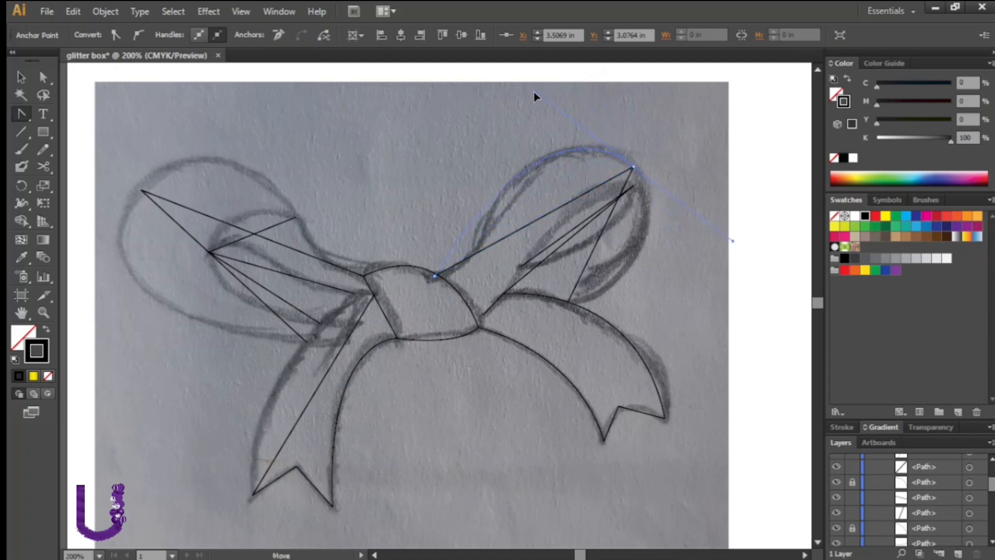
pyautogui.moveTo(535, 96); pyautogui.dragTo(536, 95)
pyautogui.moveTo(436, 274); pyautogui.dragTo(337, 309)
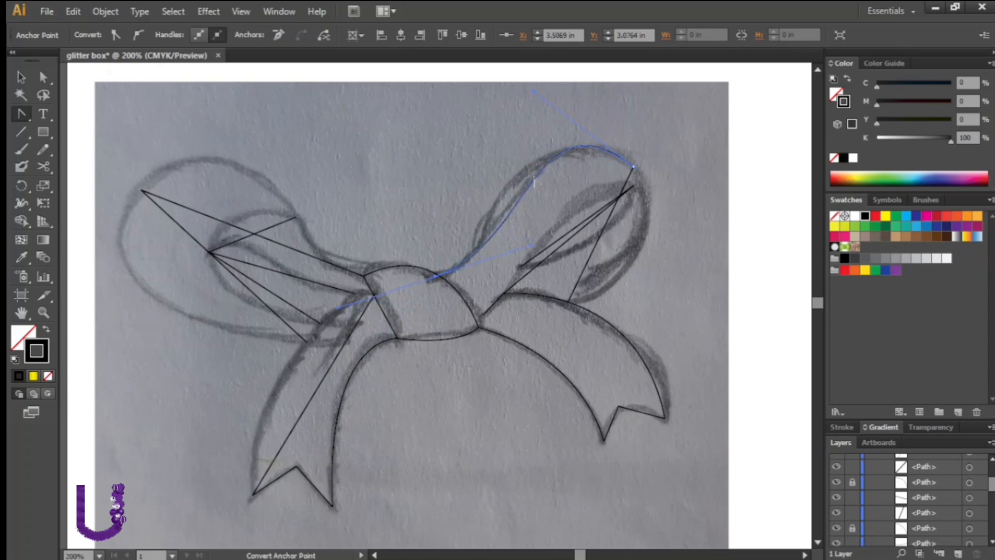
pyautogui.moveTo(631, 166); pyautogui.dragTo(483, 101)
pyautogui.moveTo(568, 302); pyautogui.dragTo(689, 278)
pyautogui.moveTo(633, 167); pyautogui.dragTo(614, 158)
# Curve the left loop's outer edge around from its tip to the knot
pyautogui.moveTo(142, 191)
pyautogui.mouseDown()
pyautogui.moveTo(63, 328)
pyautogui.moveTo(338, 325)
pyautogui.mouseUp()
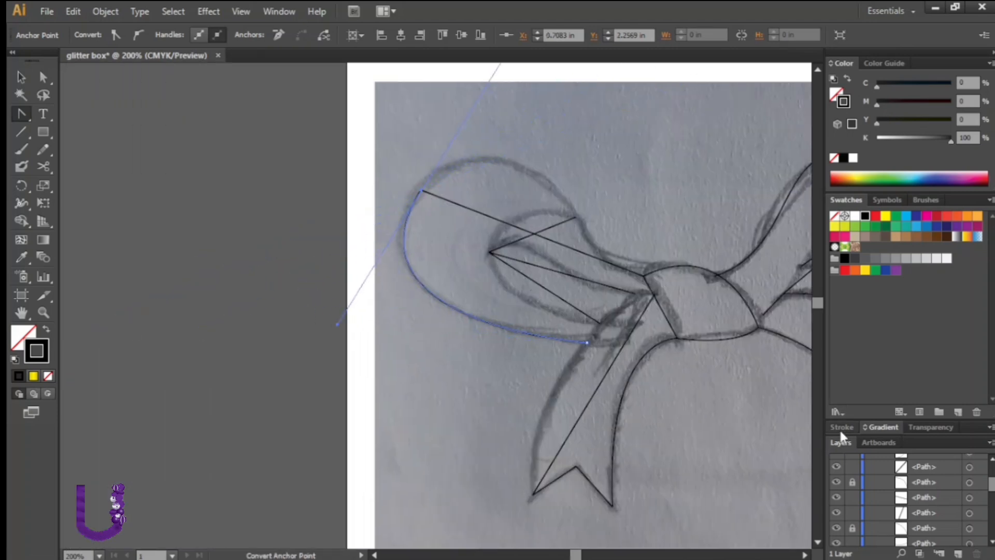
pyautogui.moveTo(421, 191); pyautogui.dragTo(303, 247)
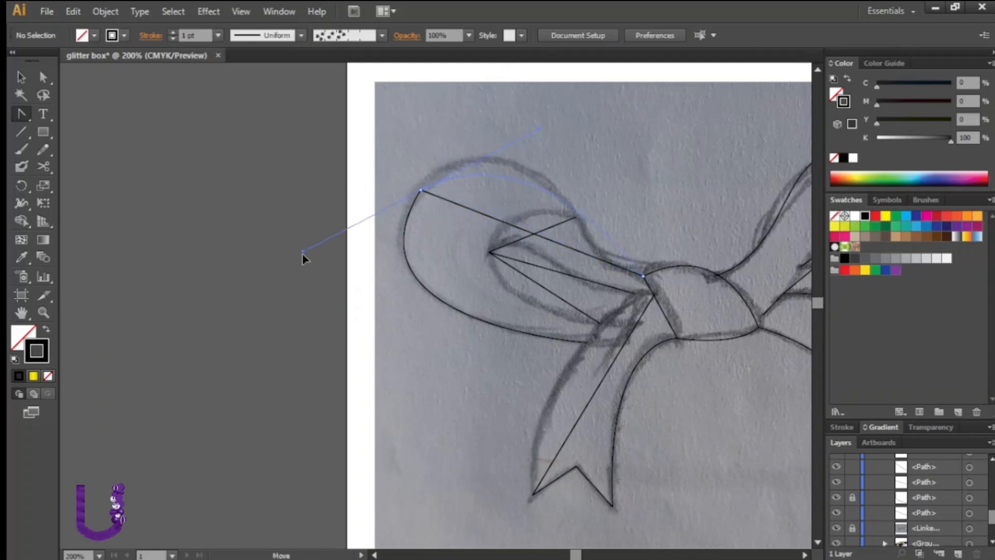
pyautogui.moveTo(318, 300); pyautogui.dragTo(325, 297)
pyautogui.moveTo(643, 276); pyautogui.dragTo(613, 317)
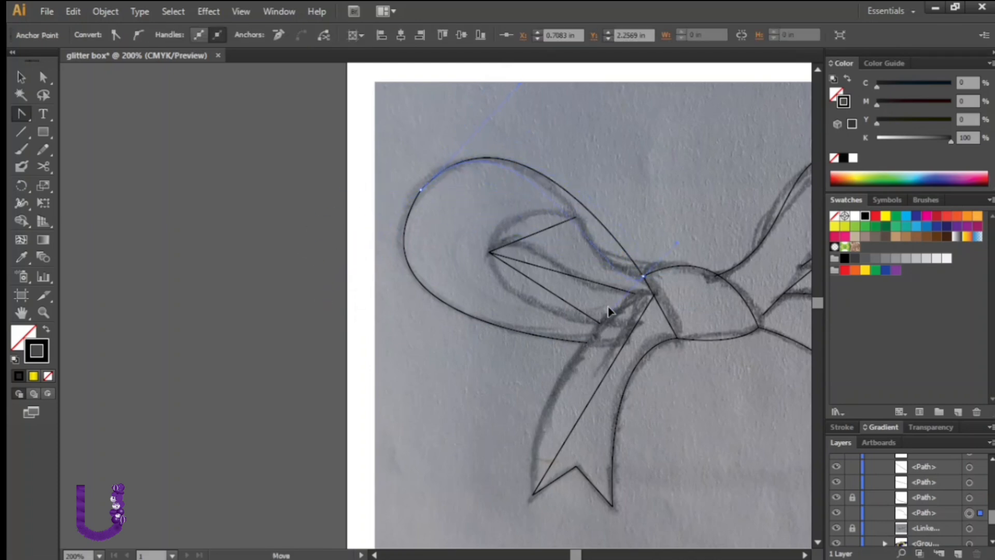
pyautogui.moveTo(562, 254); pyautogui.dragTo(562, 267)
pyautogui.moveTo(421, 190); pyautogui.dragTo(289, 304)
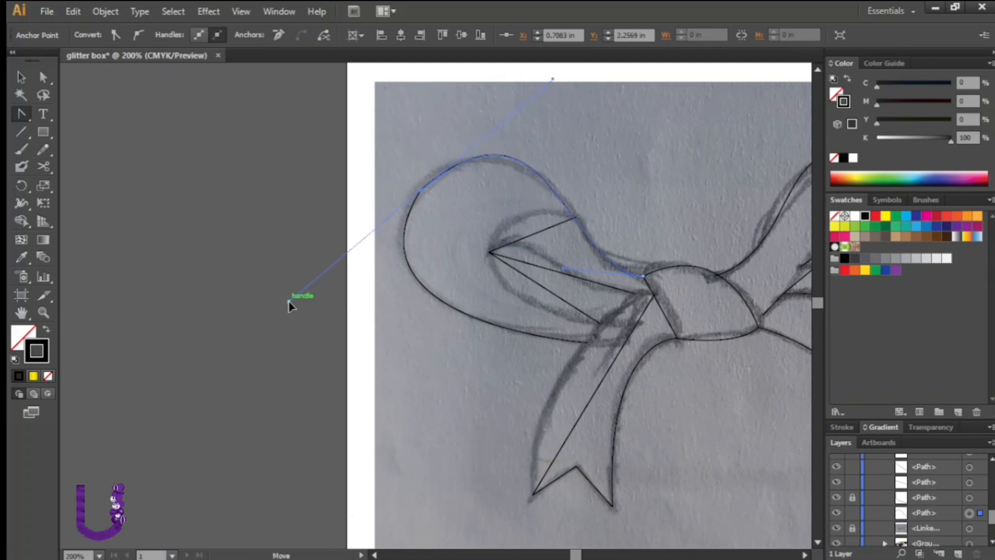
pyautogui.moveTo(421, 190); pyautogui.dragTo(304, 310)
# Curve the left loop's inner fold lines to follow the sketch
pyautogui.moveTo(489, 253); pyautogui.dragTo(512, 191)
pyautogui.moveTo(635, 293); pyautogui.dragTo(606, 299)
pyautogui.moveTo(488, 252); pyautogui.dragTo(435, 295)
pyautogui.moveTo(636, 293); pyautogui.dragTo(551, 293)
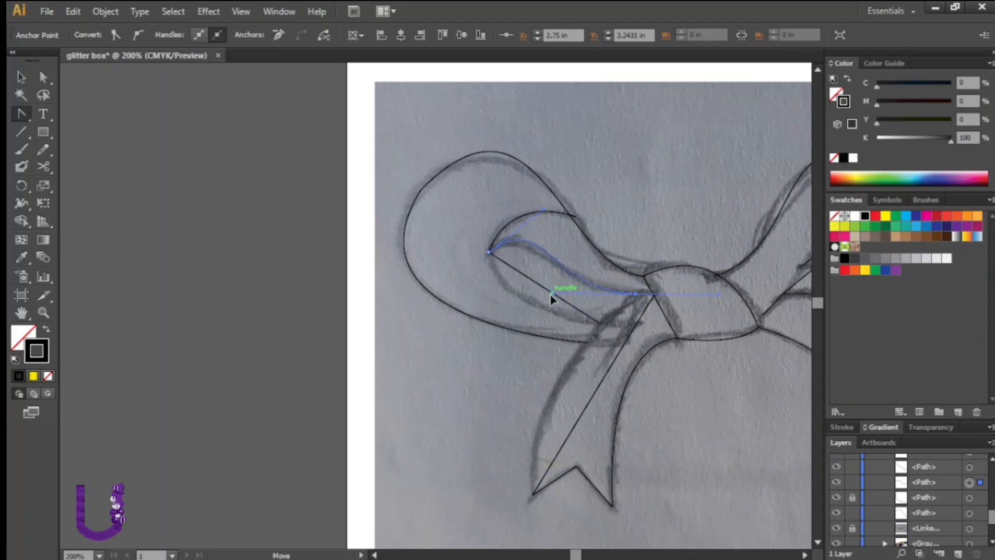
pyautogui.moveTo(601, 323); pyautogui.dragTo(610, 355)
pyautogui.moveTo(693, 327); pyautogui.dragTo(684, 327)
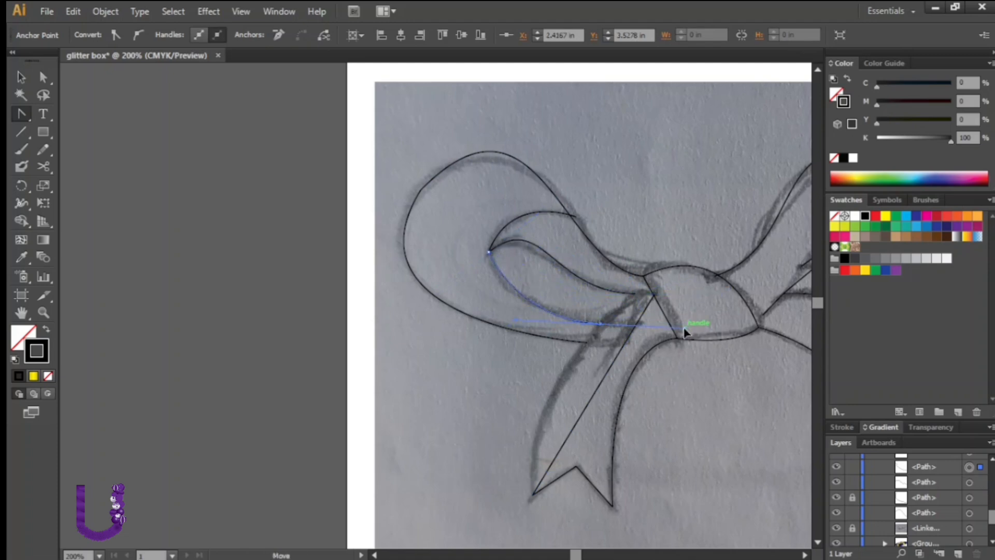
pyautogui.click(658, 297)
pyautogui.click(632, 304)
# Select the left tail path and curve its outer edge at the bottom point
pyautogui.click(21, 78)
pyautogui.click(584, 472)
pyautogui.scroll(3, 991, 520)
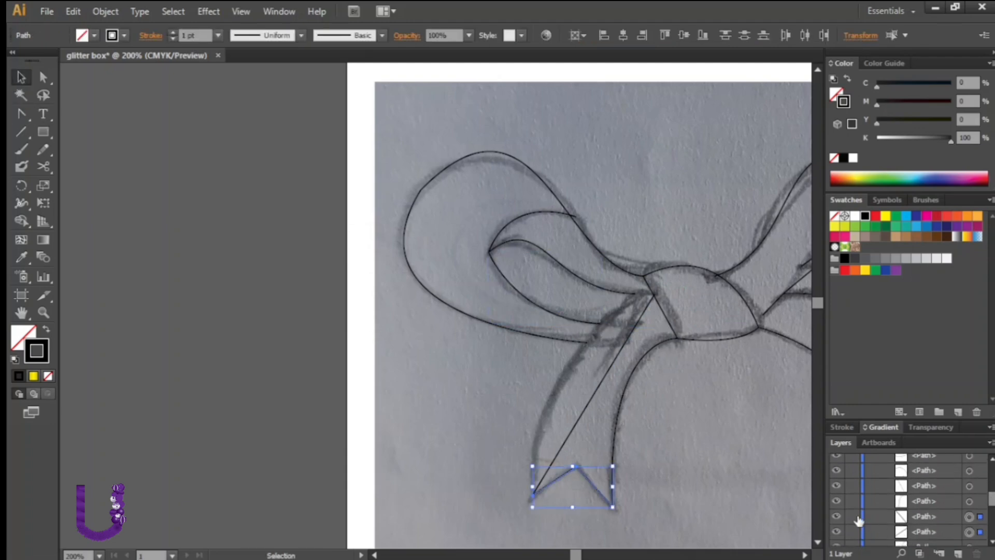
pyautogui.click(395, 350)
pyautogui.click(21, 114)
pyautogui.moveTo(533, 494); pyautogui.dragTo(545, 373)
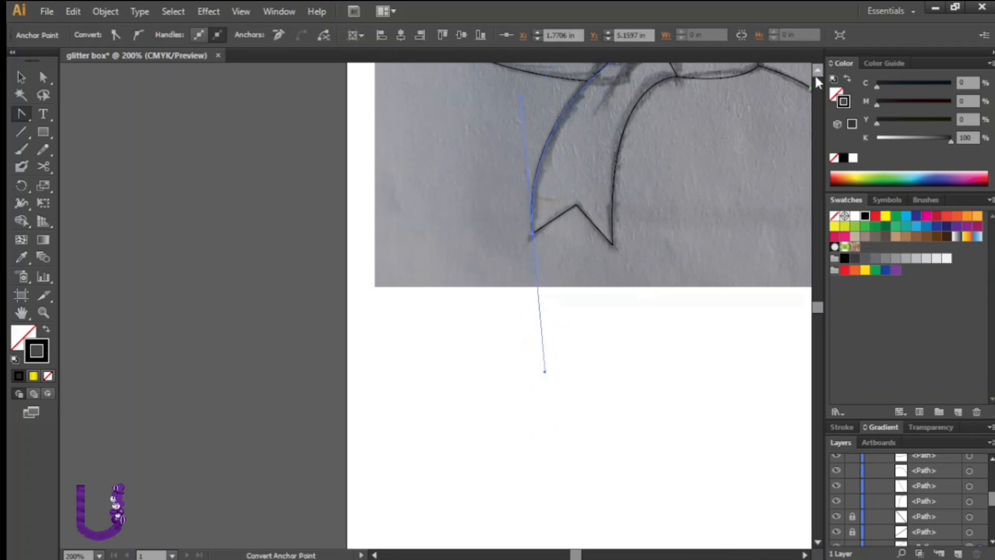
# Move two paths slightly and undo both moves
pyautogui.scroll(4, 816, 79)
pyautogui.press('v')
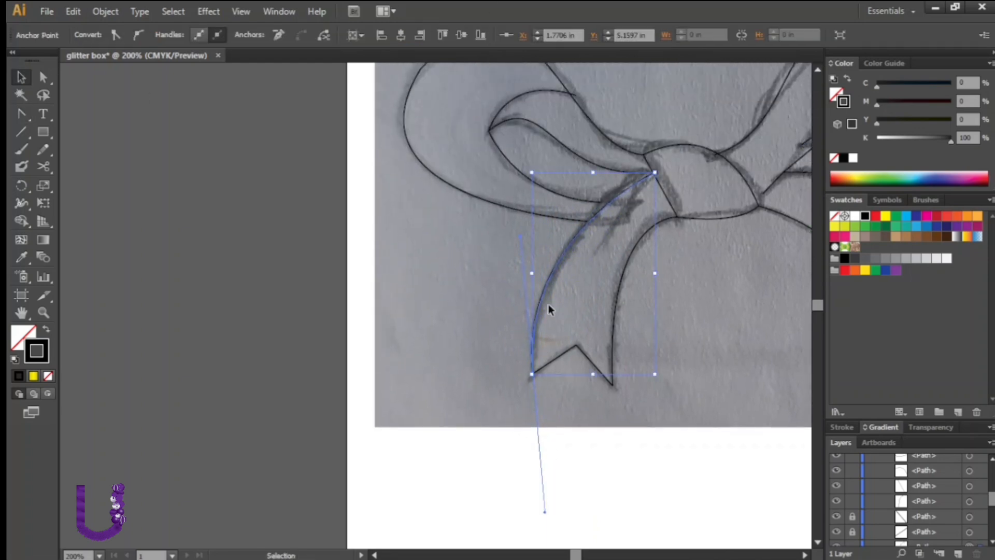
pyautogui.click(566, 150)
pyautogui.moveTo(635, 146); pyautogui.dragTo(652, 147)
pyautogui.hscroll(5, 804, 358)
pyautogui.click(403, 199)
pyautogui.moveTo(426, 202); pyautogui.dragTo(435, 202)
pyautogui.hotkey('ctrl', 'z')
pyautogui.hotkey('ctrl', 'z')
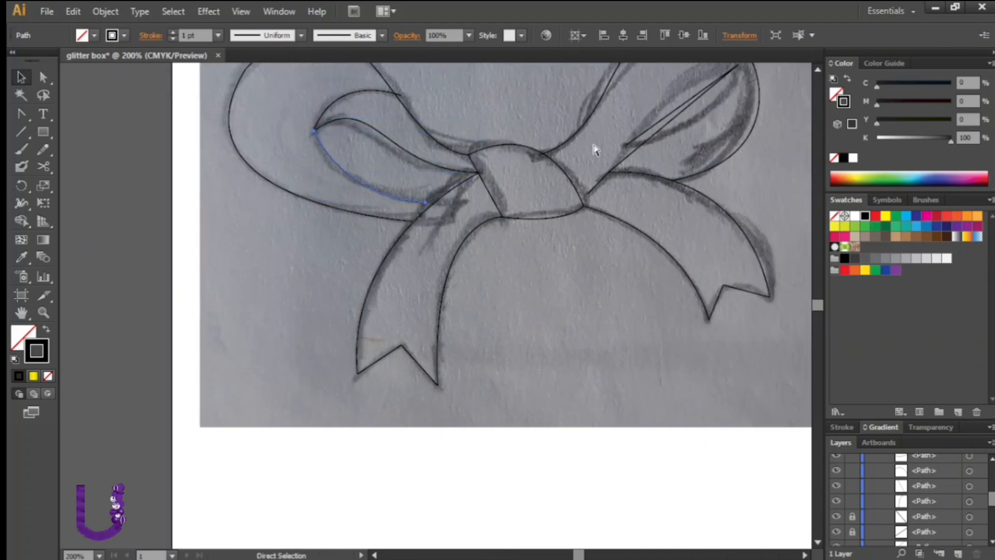
# Curve the knot's left edge with the Convert Anchor Point tool
pyautogui.click(21, 132)
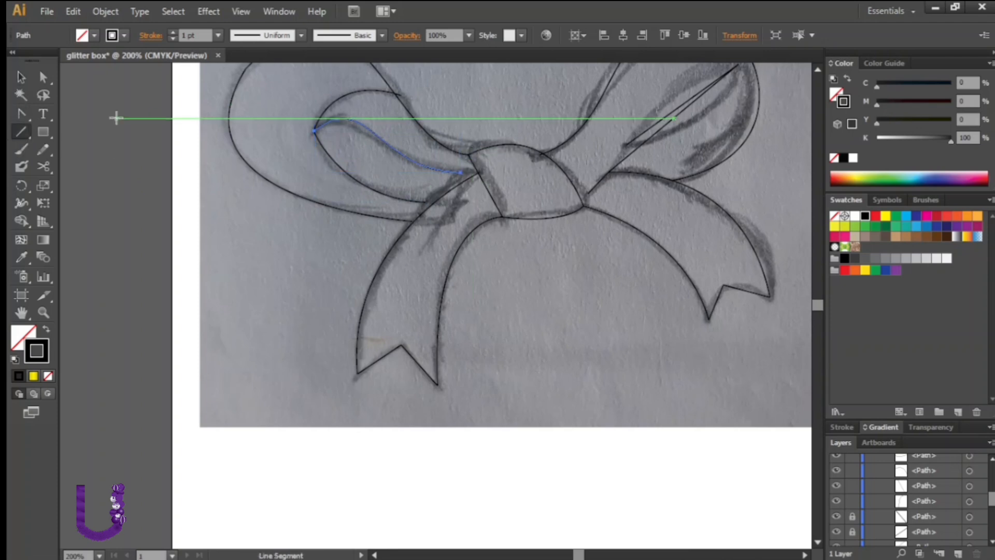
pyautogui.click(22, 113)
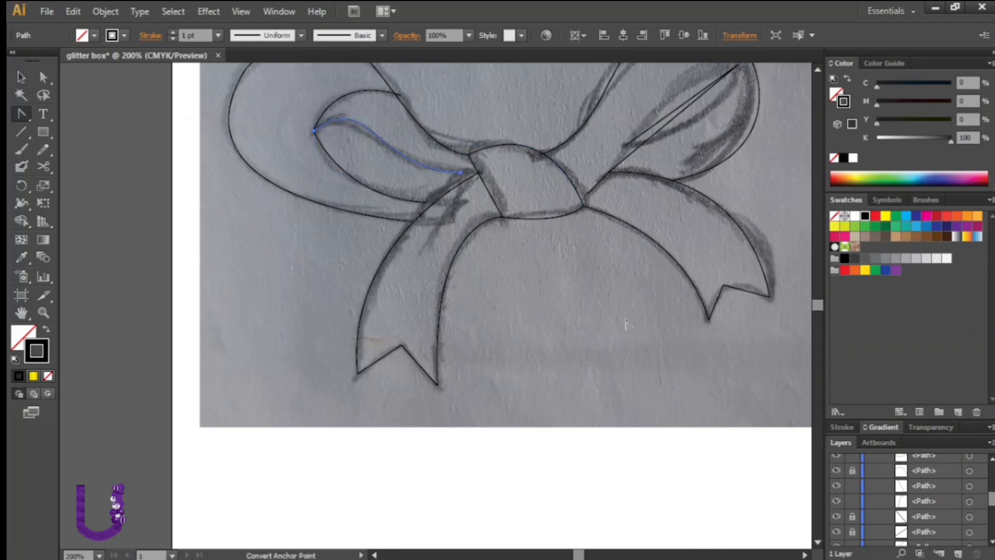
pyautogui.moveTo(468, 154); pyautogui.dragTo(468, 115)
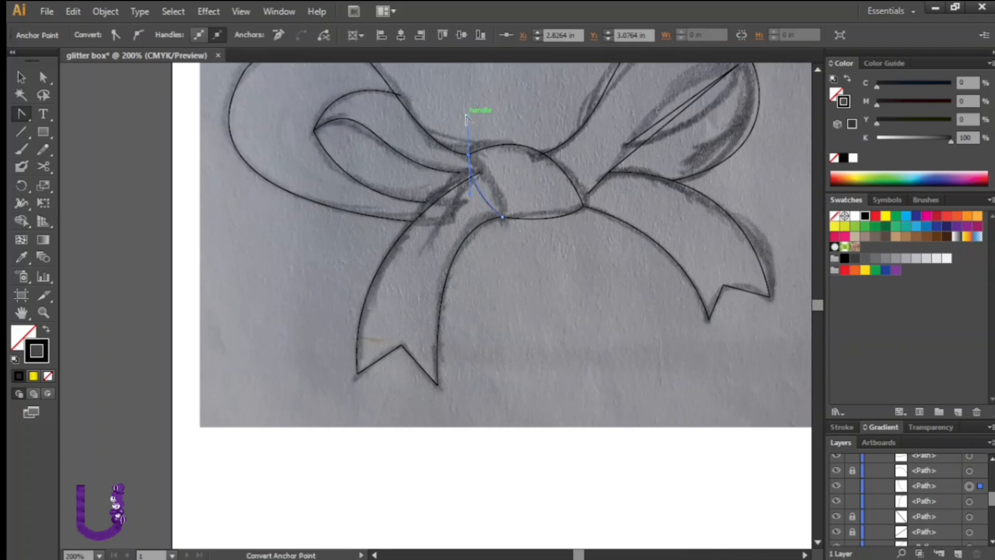
# Adjust the end of the left loop's inner curve with the Selection tool
pyautogui.click(21, 77)
pyautogui.click(389, 145)
pyautogui.moveTo(460, 172); pyautogui.dragTo(437, 166)
pyautogui.click(426, 202)
pyautogui.click(212, 138)
pyautogui.click(817, 70)
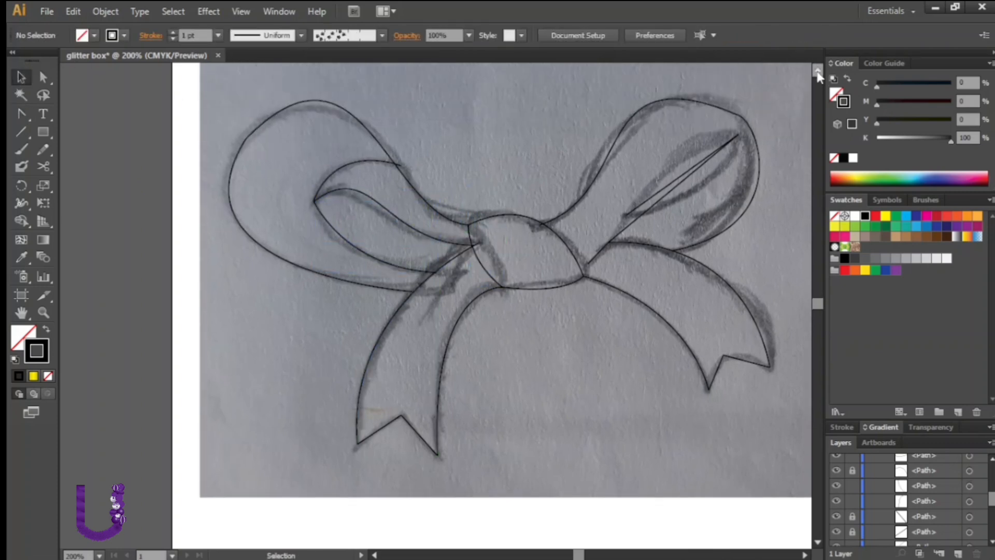
# Refine the right loop's inner line and the right tail's outer tip with the Pen and Convert Anchor Point tools
pyautogui.press('p')
pyautogui.moveTo(737, 113); pyautogui.dragTo(614, 251)
pyautogui.click(22, 77)
pyautogui.click(418, 191)
pyautogui.click(752, 347)
pyautogui.click(21, 114)
pyautogui.moveTo(739, 328); pyautogui.dragTo(752, 326)
pyautogui.click(21, 77)
pyautogui.click(290, 158)
# Curve the right loop's inner fold line from the knot toward the loop's tip
pyautogui.scroll(-5, 461, 208)
pyautogui.hotkey('shift', 'c')
pyautogui.moveTo(627, 216); pyautogui.dragTo(688, 125)
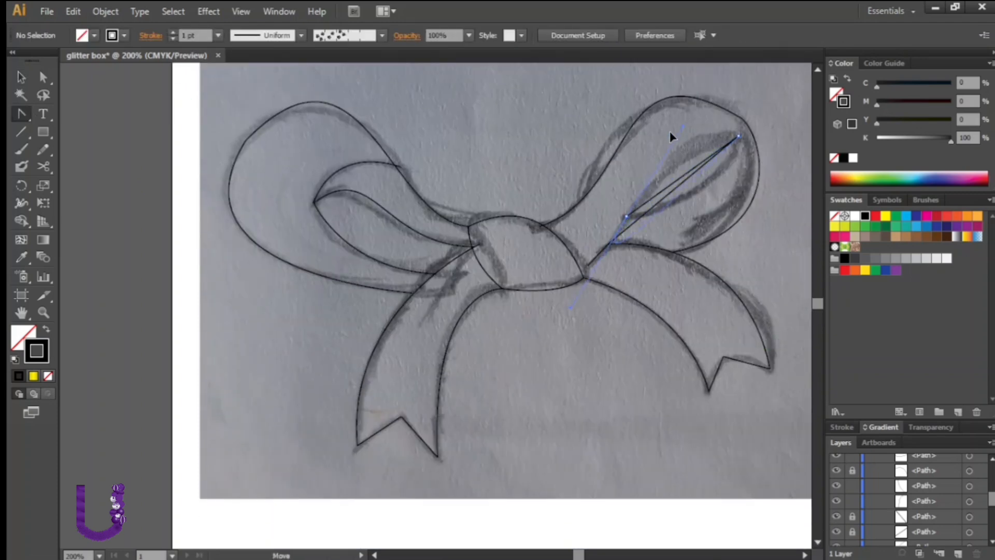
pyautogui.moveTo(588, 265); pyautogui.dragTo(656, 246)
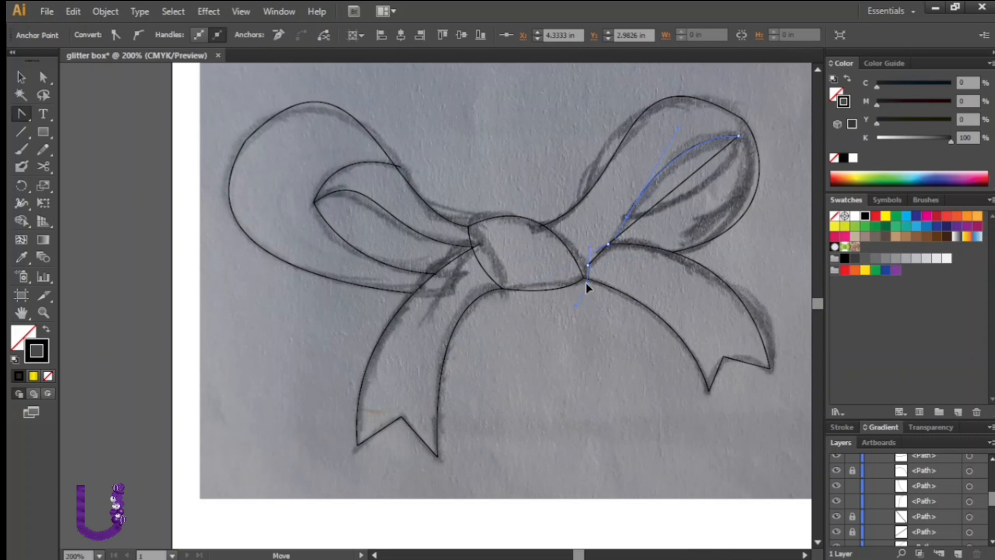
pyautogui.moveTo(585, 269); pyautogui.dragTo(585, 277)
pyautogui.click(738, 136)
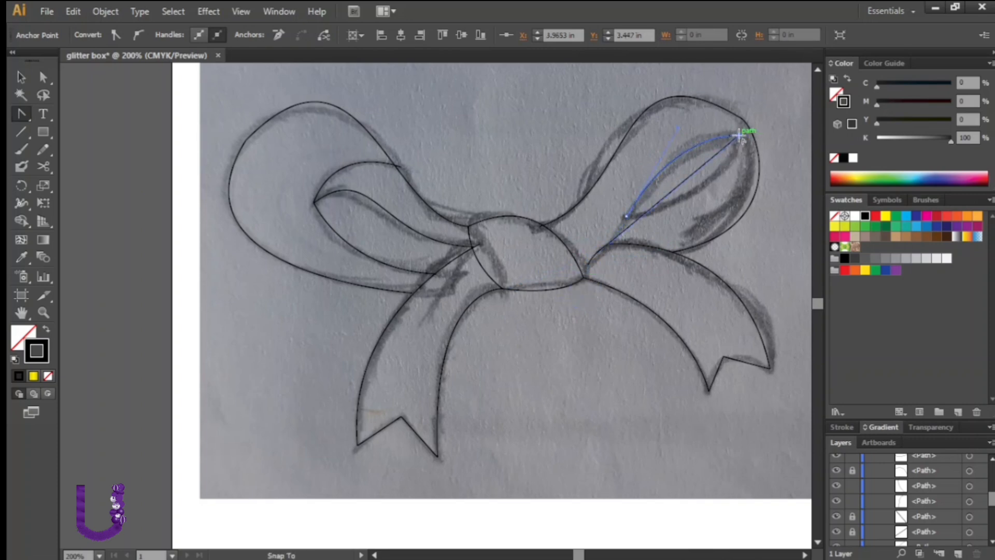
# Lock a finished path and curve the upper end of the right loop's inner fold
pyautogui.scroll(5, 886, 497)
pyautogui.click(853, 476)
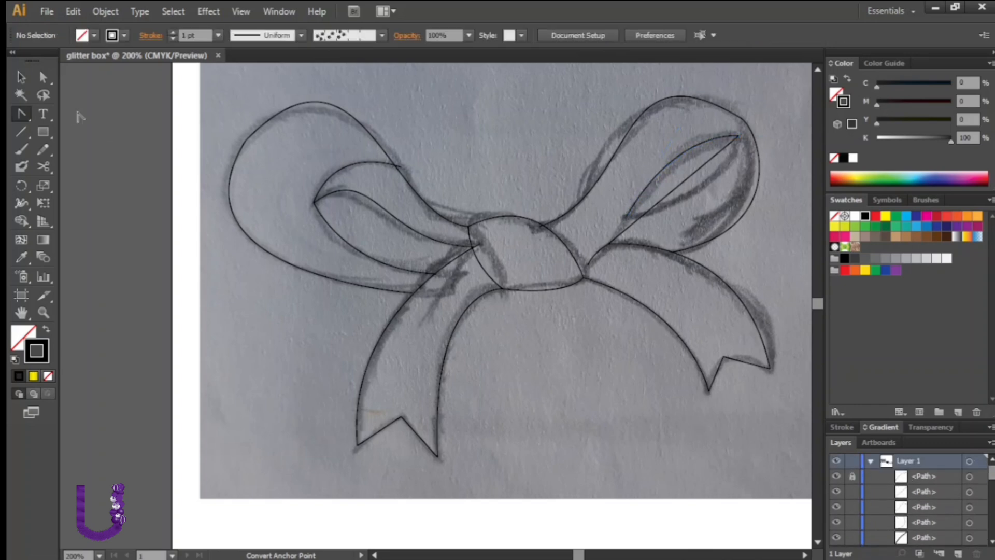
pyautogui.click(725, 100)
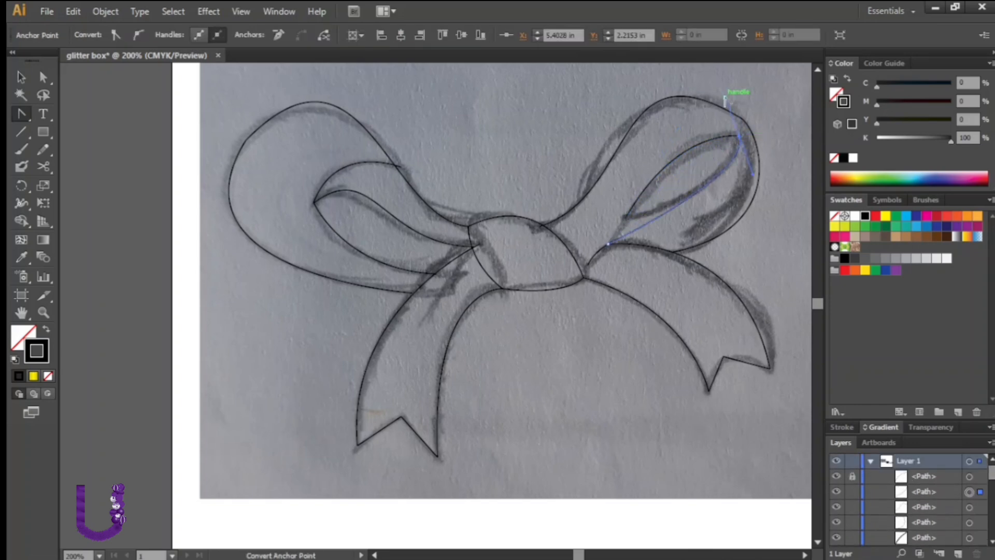
pyautogui.moveTo(726, 100); pyautogui.dragTo(704, 132)
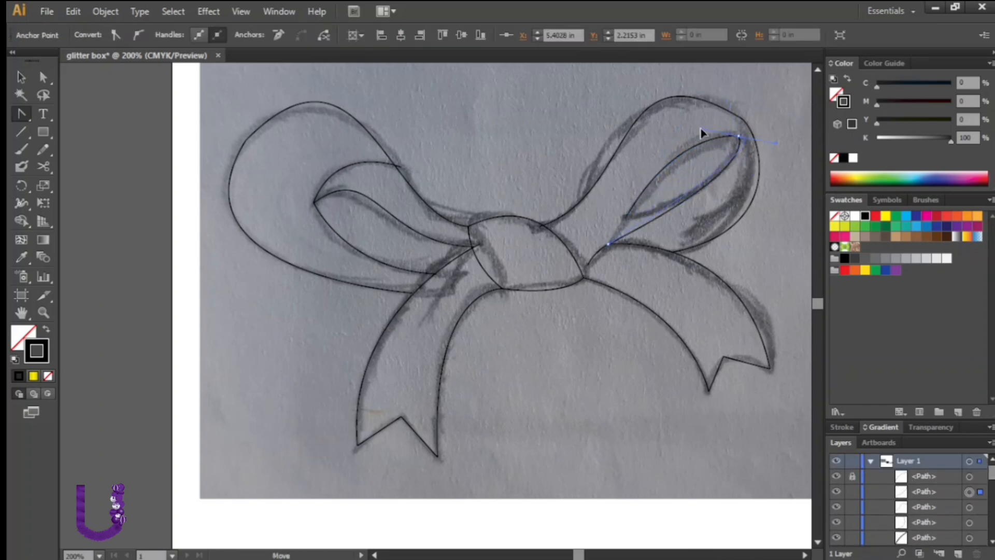
pyautogui.moveTo(793, 162); pyautogui.dragTo(812, 156)
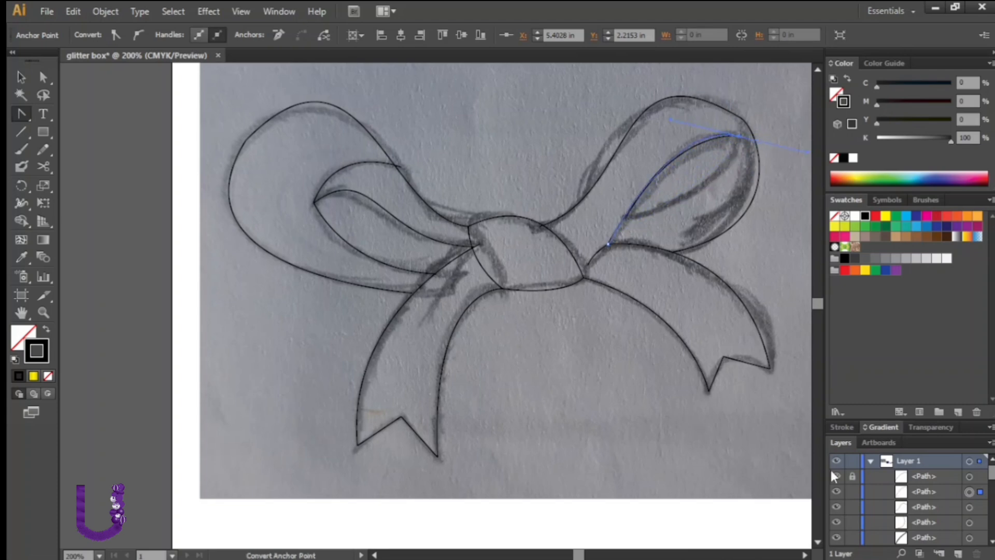
# Lock another path, finish the right loop's inner curve, deselect and zoom out to view the whole tracing
pyautogui.click(853, 488)
pyautogui.moveTo(626, 215); pyautogui.dragTo(517, 230)
pyautogui.press('v')
pyautogui.click(206, 238)
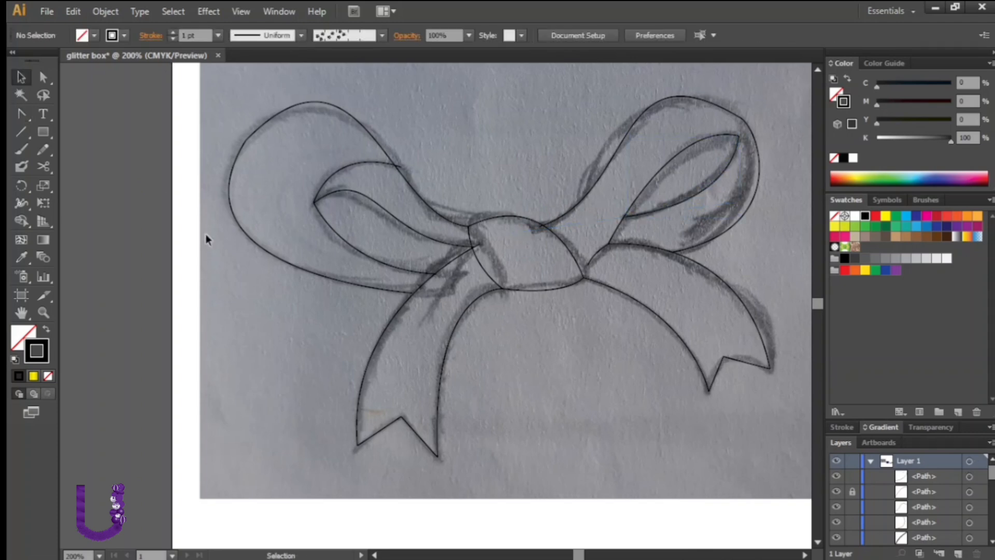
pyautogui.click(652, 212)
pyautogui.moveTo(621, 219); pyautogui.dragTo(622, 217)
pyautogui.click(595, 315)
pyautogui.hotkey('ctrl', '-')
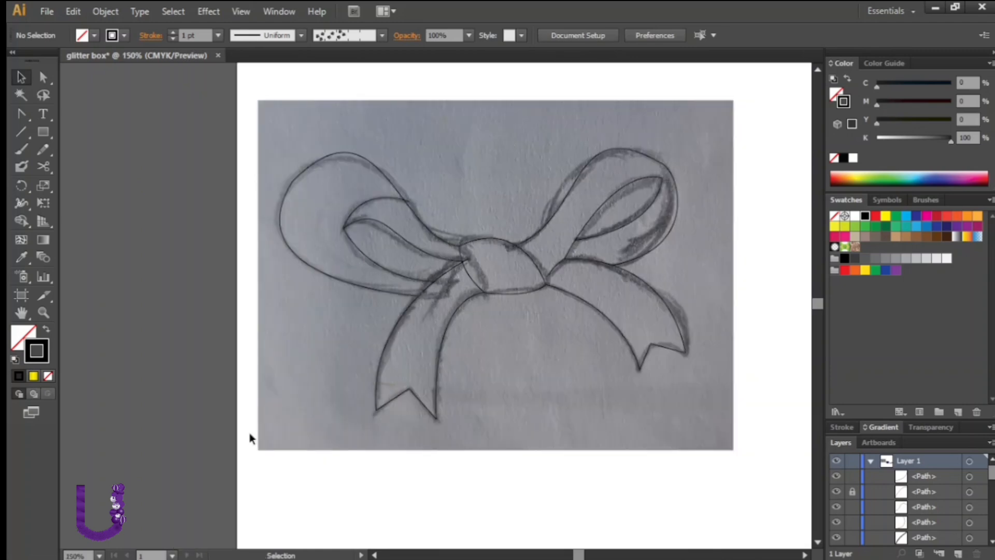
# Unlock all objects, then select and delete the scanned pencil sketch image behind the tracing
pyautogui.moveTo(621, 201); pyautogui.dragTo(742, 102)
pyautogui.click(792, 306)
pyautogui.click(99, 11)
pyautogui.click(131, 115)
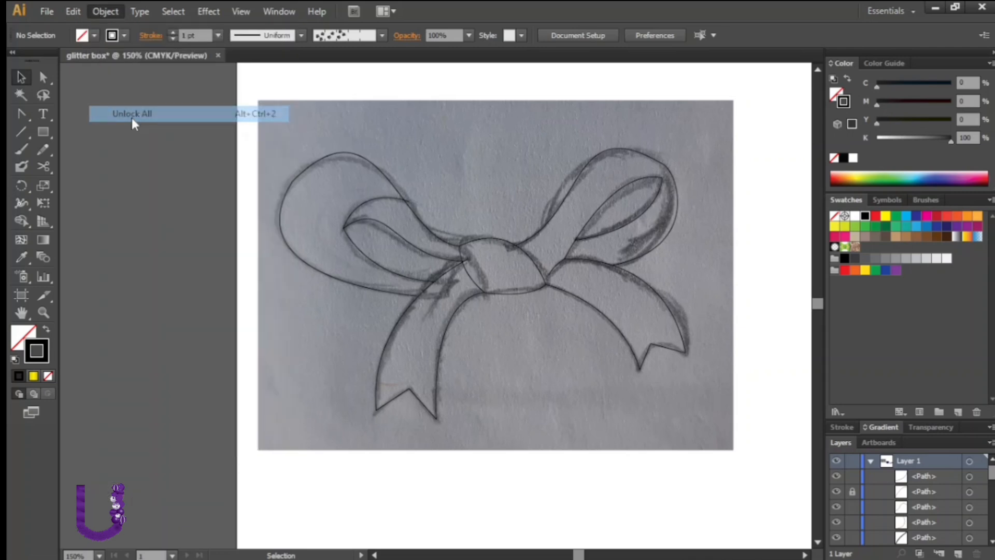
pyautogui.click(207, 311)
pyautogui.moveTo(277, 346); pyautogui.dragTo(237, 348)
pyautogui.press('Delete')
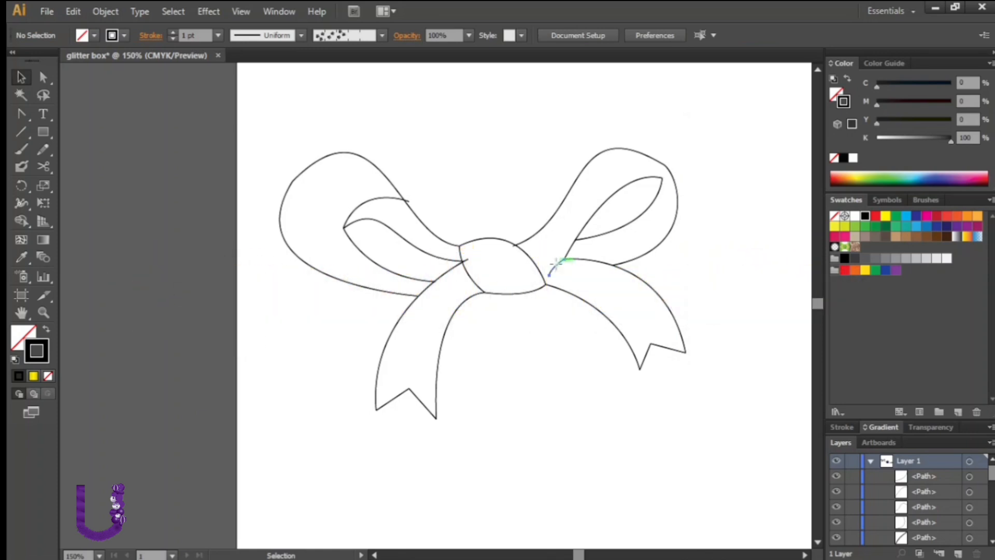
# Move the short stroke at the knot's right edge down so it meets the right tail's outline
pyautogui.click(557, 268)
pyautogui.moveTo(555, 269); pyautogui.dragTo(545, 285)
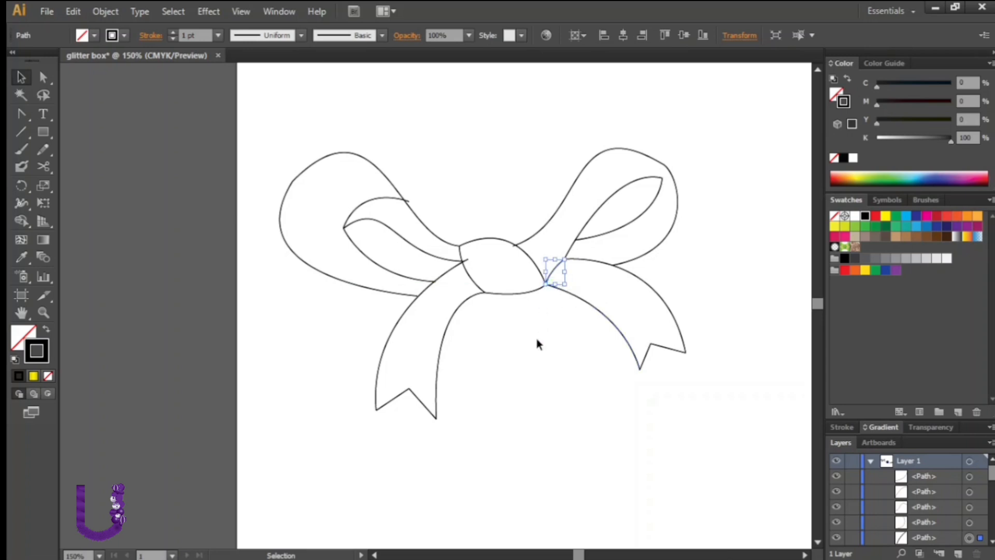
pyautogui.click(536, 338)
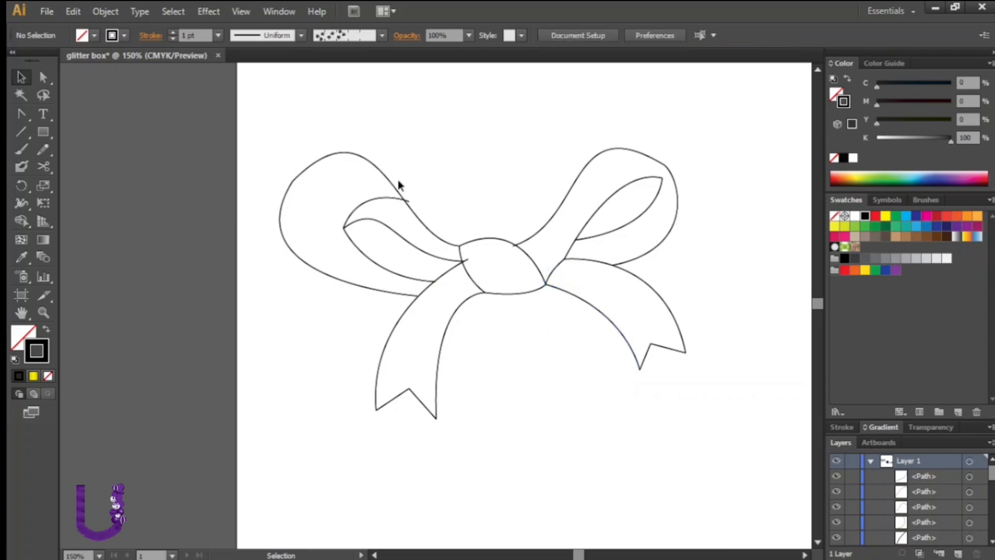
# Adjust the top end of the left loop's inner fold line so it meets the outer curve
pyautogui.click(389, 196)
pyautogui.moveTo(413, 192); pyautogui.dragTo(407, 199)
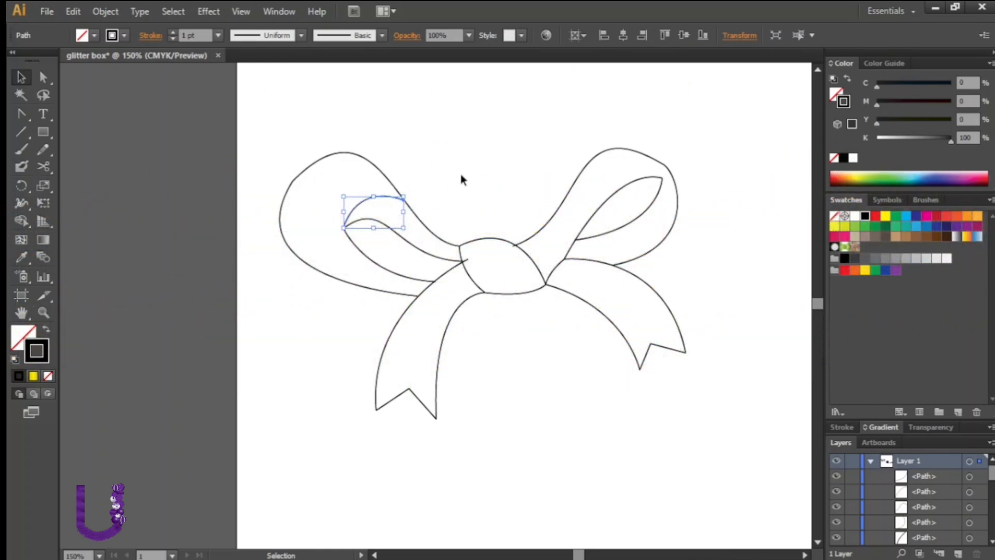
pyautogui.click(461, 176)
# Select all traced paths, switch to Shape Builder, and set the fill to the yellow linear gradient
pyautogui.moveTo(707, 108); pyautogui.dragTo(206, 450)
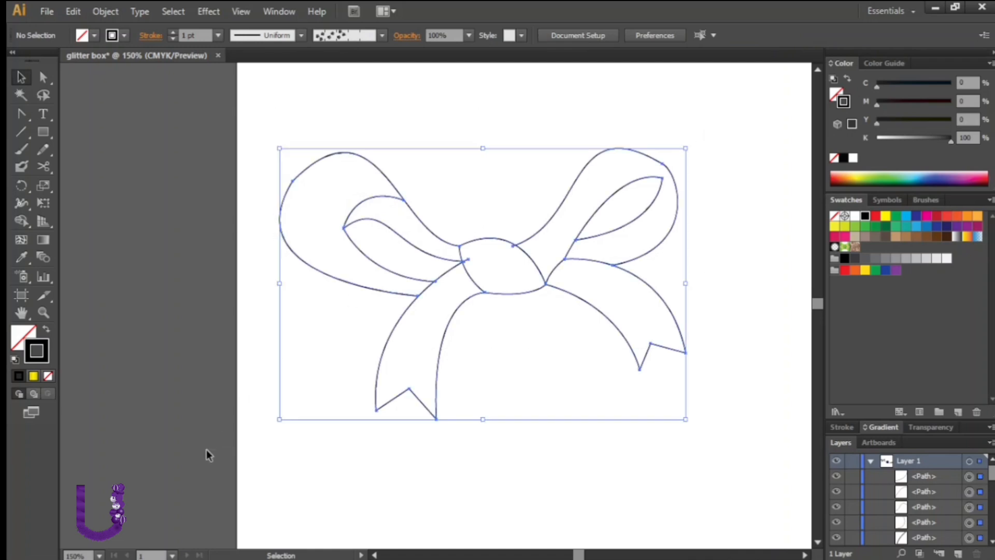
pyautogui.click(22, 221)
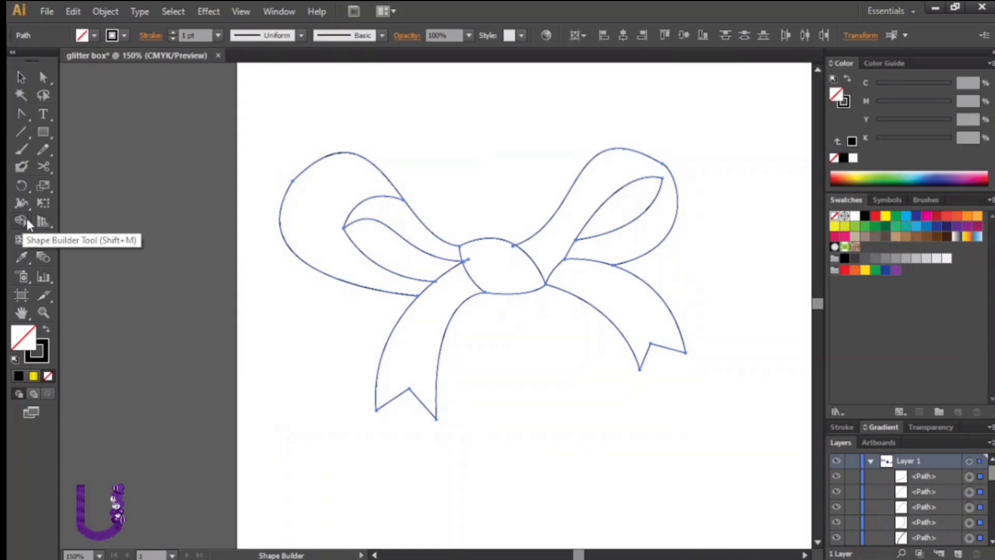
pyautogui.click(885, 218)
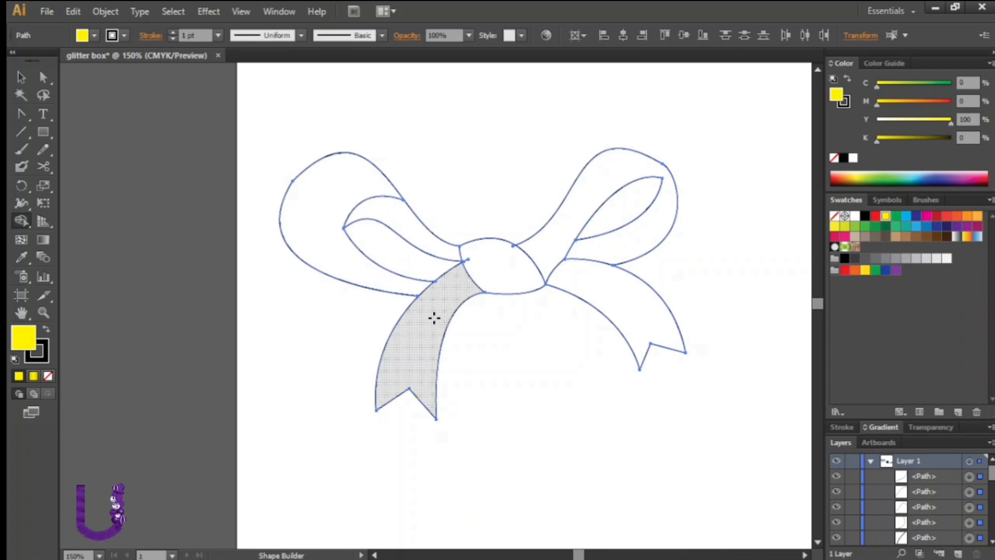
pyautogui.click(880, 427)
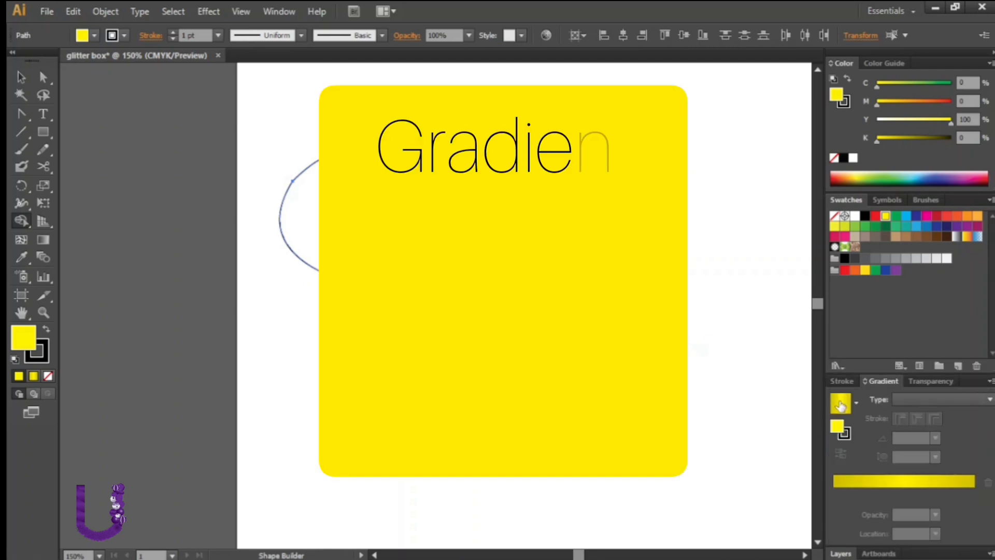
pyautogui.click(840, 403)
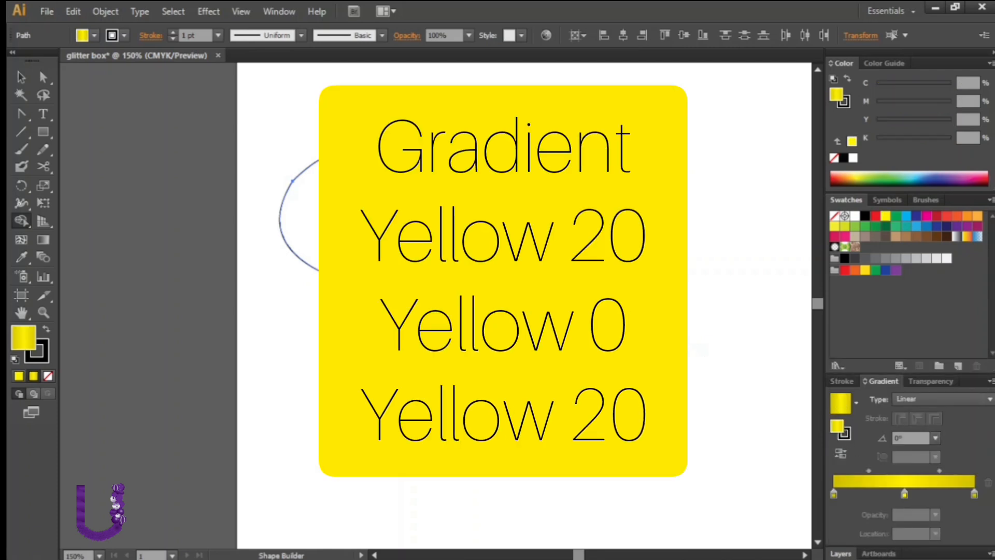
# Fill the left tail, right tail and knot regions with the yellow gradient using Shape Builder
pyautogui.click(425, 315)
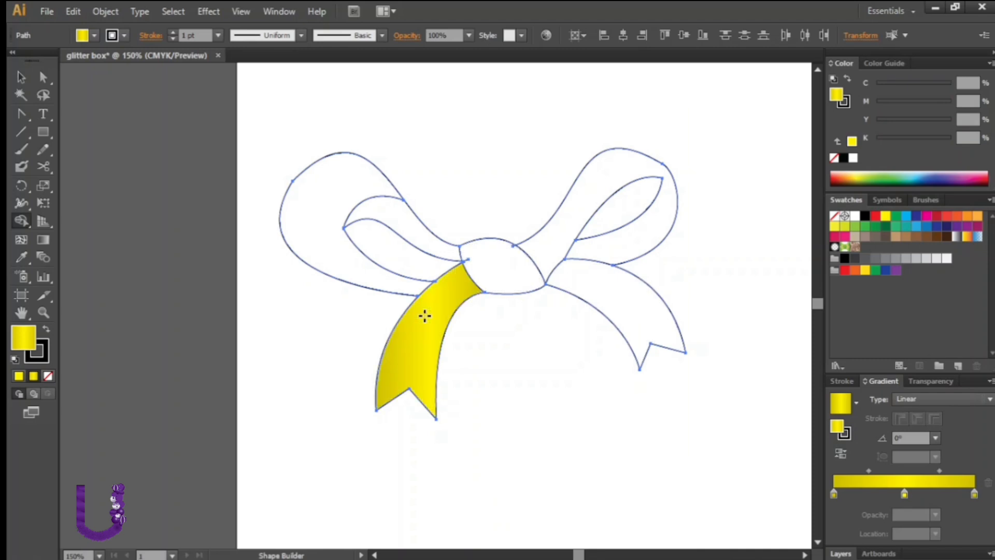
pyautogui.click(620, 299)
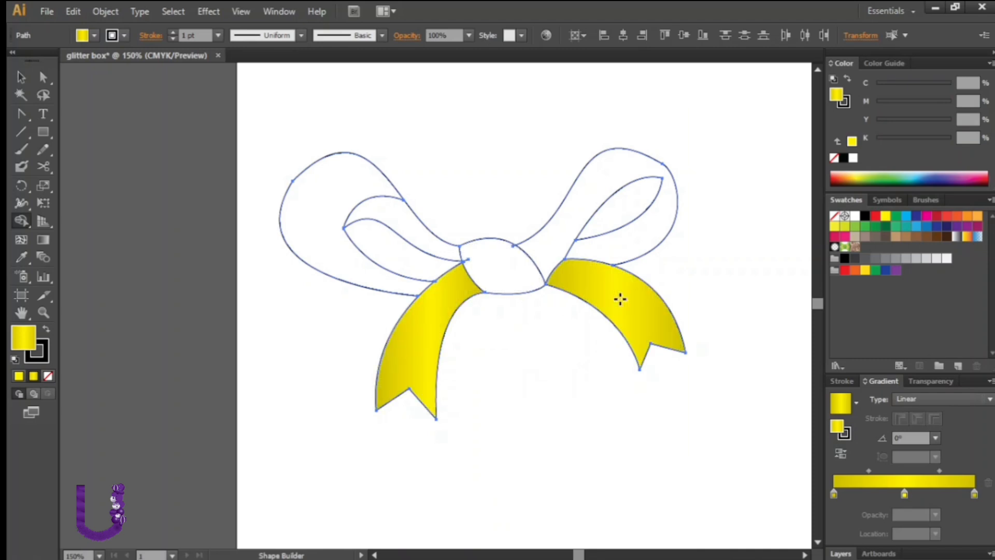
pyautogui.click(513, 278)
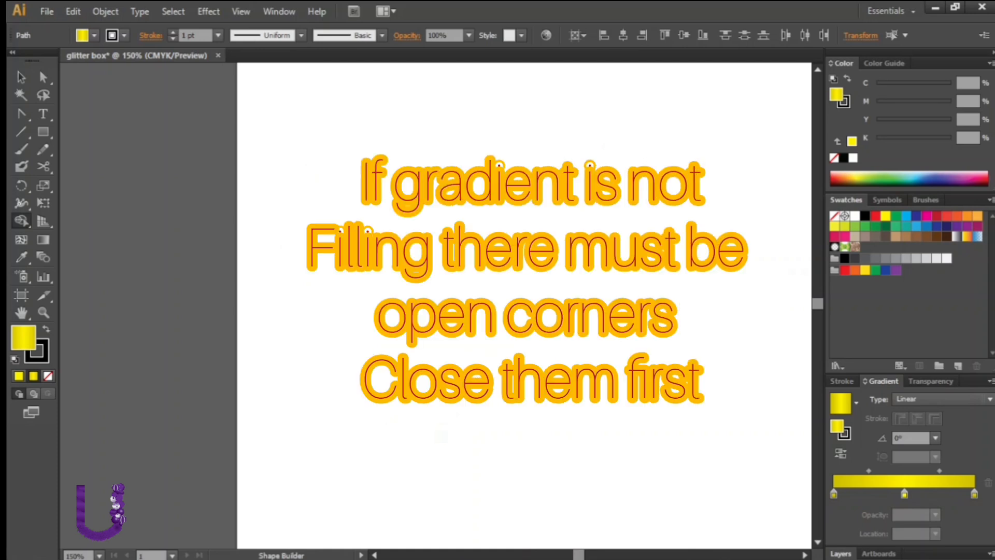
# Close the gap where the left loop's lower outline meets the left tail by moving its endpoint
pyautogui.press('v')
pyautogui.hotkey('ctrl', 'a')
pyautogui.click(204, 226)
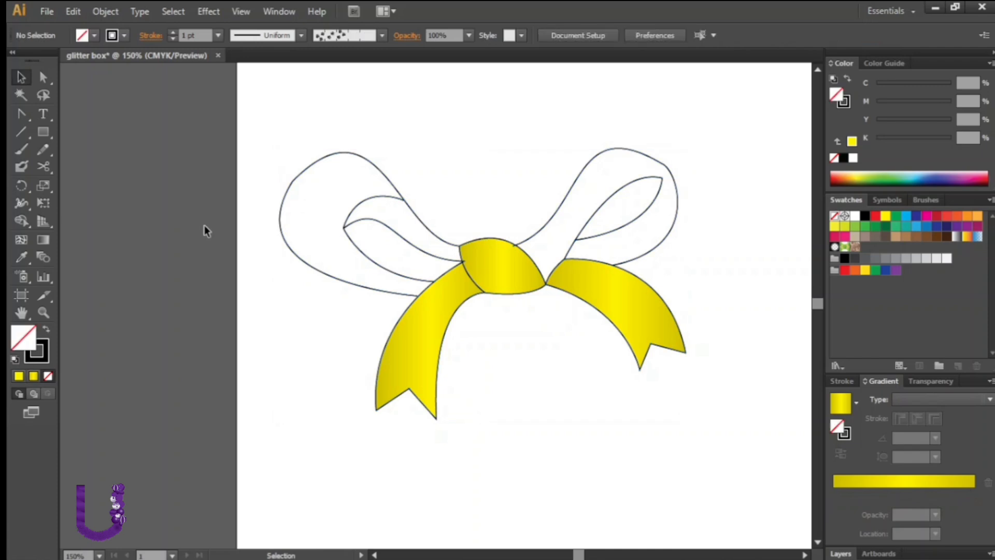
pyautogui.hotkey('ctrl', '=')
pyautogui.hotkey('ctrl', '=')
pyautogui.hotkey('ctrl', '=')
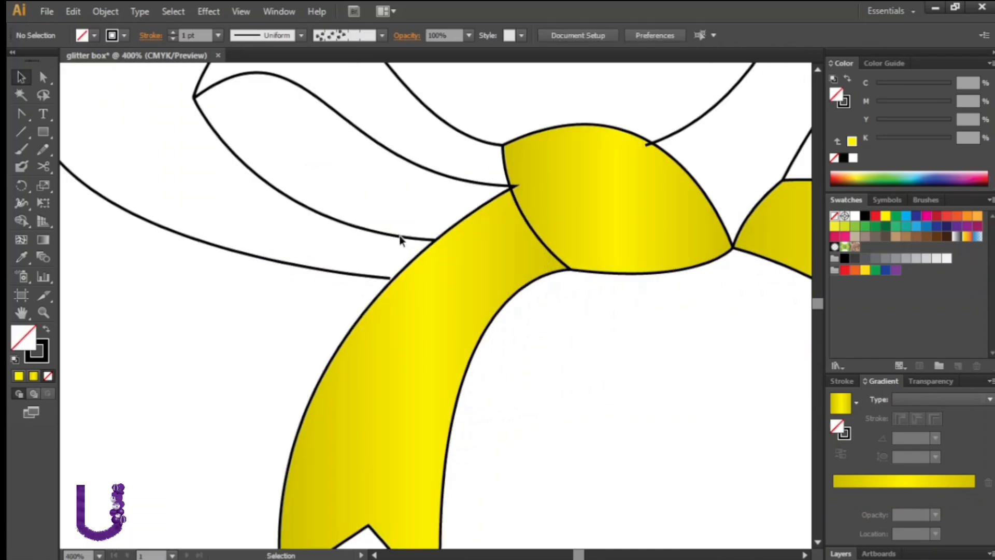
pyautogui.click(380, 275)
pyautogui.moveTo(390, 278); pyautogui.dragTo(395, 278)
pyautogui.click(652, 350)
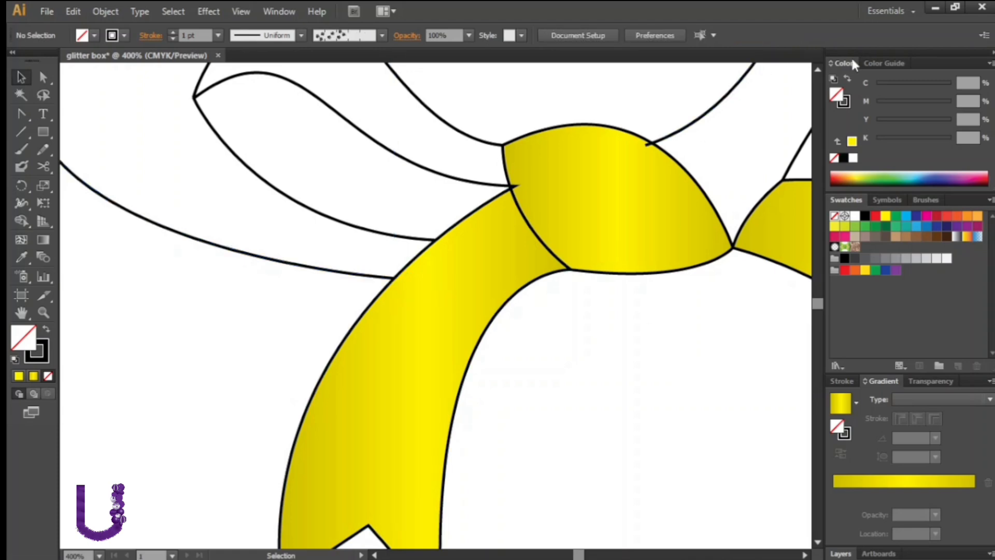
# Close the remaining open corners along the left loop's outlines by moving their endpoints together
pyautogui.click(819, 70)
pyautogui.click(342, 193)
pyautogui.moveTo(356, 230); pyautogui.dragTo(360, 231)
pyautogui.click(415, 212)
pyautogui.click(374, 555)
pyautogui.click(217, 128)
pyautogui.moveTo(198, 321); pyautogui.dragTo(197, 328)
pyautogui.click(122, 140)
# Select all paths and fill the left loop's outer band with the yellow gradient using Shape Builder
pyautogui.hotkey('ctrl', 'a')
pyautogui.hotkey('shift', 'm')
pyautogui.press('v')
pyautogui.moveTo(179, 127); pyautogui.dragTo(220, 164)
pyautogui.rightClick(220, 165)
pyautogui.click(261, 251)
pyautogui.click(303, 318)
pyautogui.hotkey('ctrl', 'a')
pyautogui.hotkey('shift', 'm')
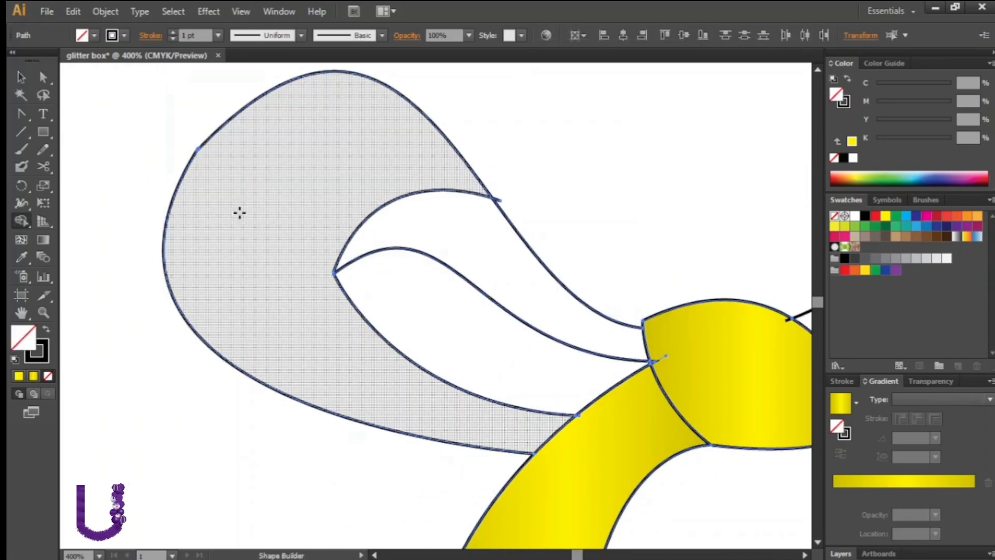
pyautogui.click(842, 413)
pyautogui.click(257, 281)
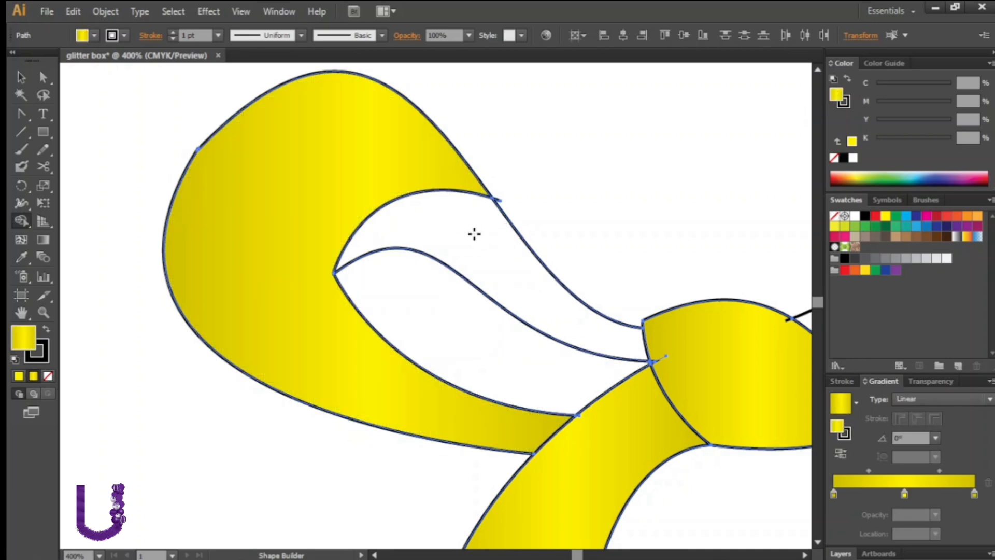
# Close the open corner at the top of the left loop's inner fold by moving its endpoints
pyautogui.click(20, 77)
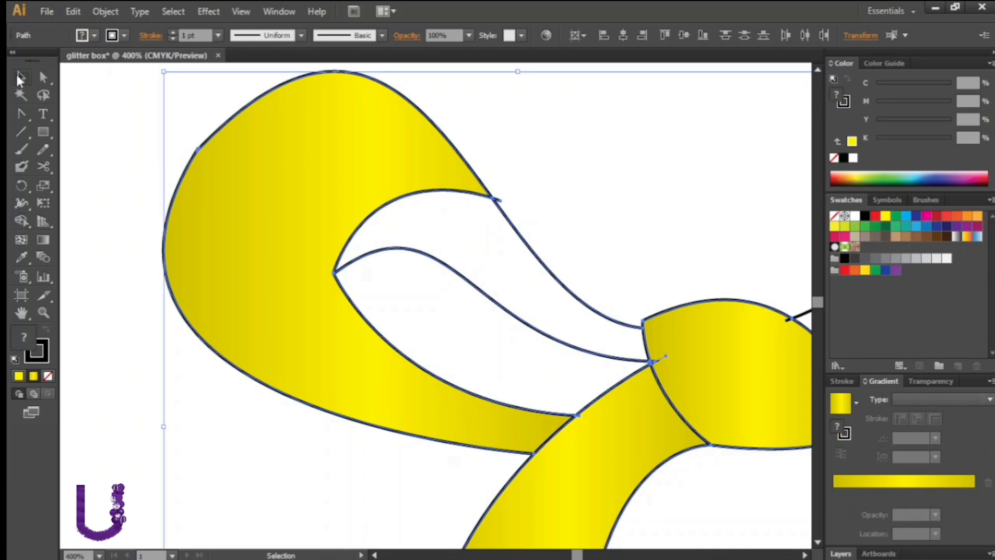
pyautogui.click(127, 162)
pyautogui.click(631, 327)
pyautogui.moveTo(643, 198); pyautogui.dragTo(646, 193)
pyautogui.click(667, 207)
pyautogui.click(519, 234)
pyautogui.moveTo(492, 198); pyautogui.dragTo(489, 193)
# Select all paths and fill the left loop's inner fold with the gradient using Shape Builder
pyautogui.moveTo(724, 126); pyautogui.dragTo(206, 450)
pyautogui.hotkey('shift', 'm')
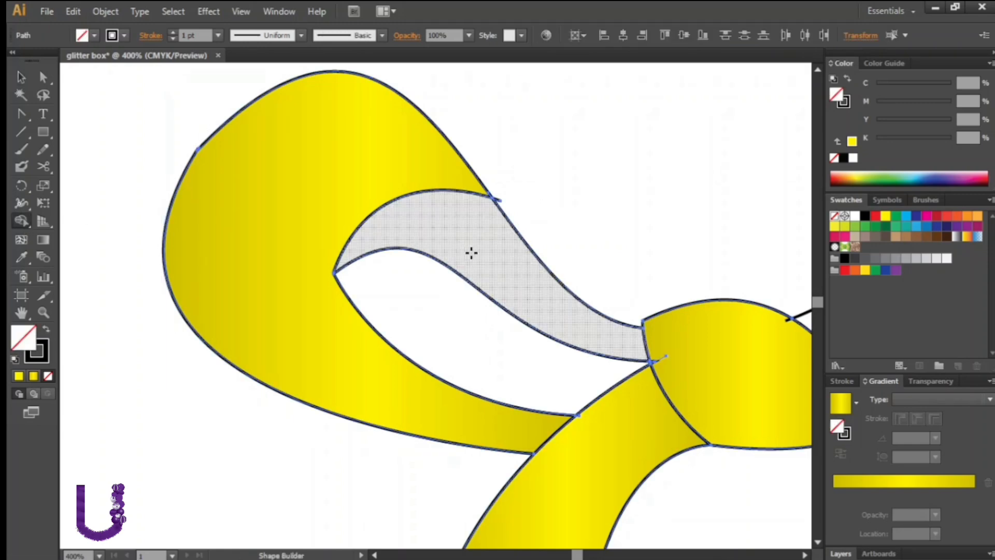
pyautogui.click(463, 253)
# Close the open corners of the right loop's outlines where they meet the knot and right tail
pyautogui.click(805, 555)
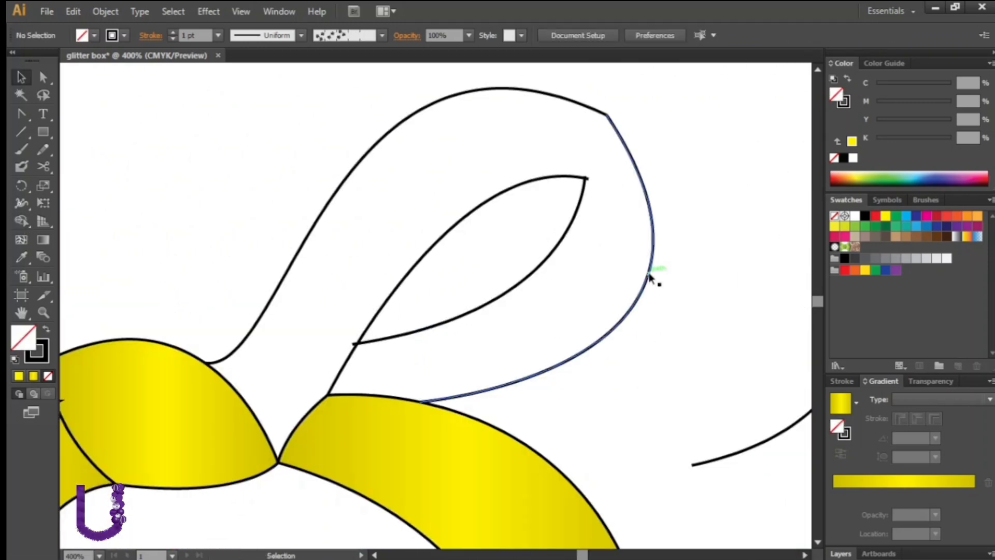
pyautogui.click(20, 131)
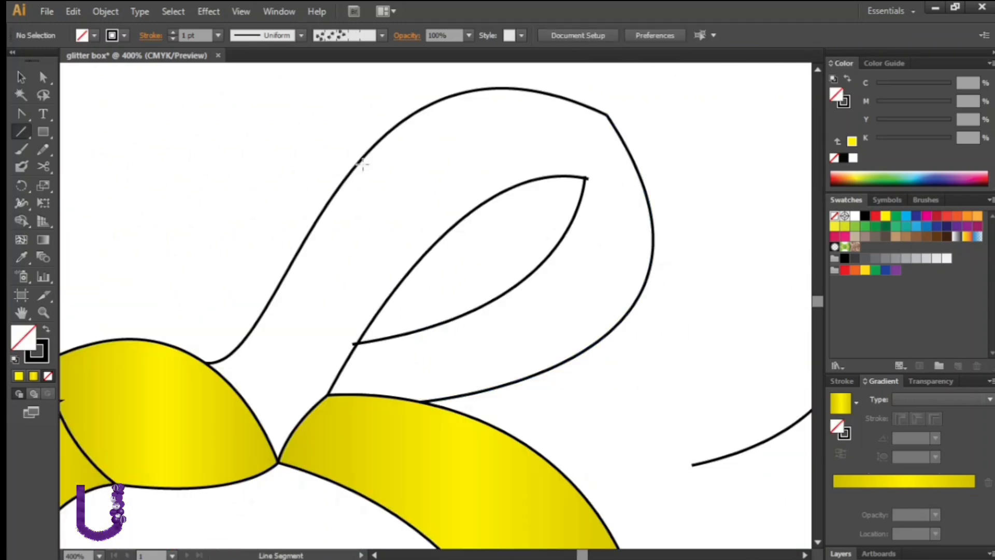
pyautogui.moveTo(420, 109)
pyautogui.mouseDown()
pyautogui.moveTo(607, 333)
pyautogui.moveTo(441, 107)
pyautogui.moveTo(783, 323)
pyautogui.moveTo(600, 314)
pyautogui.moveTo(309, 135)
pyautogui.moveTo(599, 309)
pyautogui.moveTo(462, 357)
pyautogui.moveTo(464, 280)
pyautogui.moveTo(491, 262)
pyautogui.moveTo(312, 449)
pyautogui.mouseUp()
pyautogui.click(21, 114)
pyautogui.click(21, 77)
pyautogui.click(555, 123)
pyautogui.moveTo(509, 434); pyautogui.dragTo(5, 159)
pyautogui.click(21, 221)
pyautogui.click(20, 78)
pyautogui.click(332, 176)
pyautogui.click(428, 317)
pyautogui.moveTo(378, 363); pyautogui.dragTo(374, 364)
pyautogui.moveTo(590, 402); pyautogui.dragTo(586, 404)
pyautogui.moveTo(499, 395); pyautogui.dragTo(498, 399)
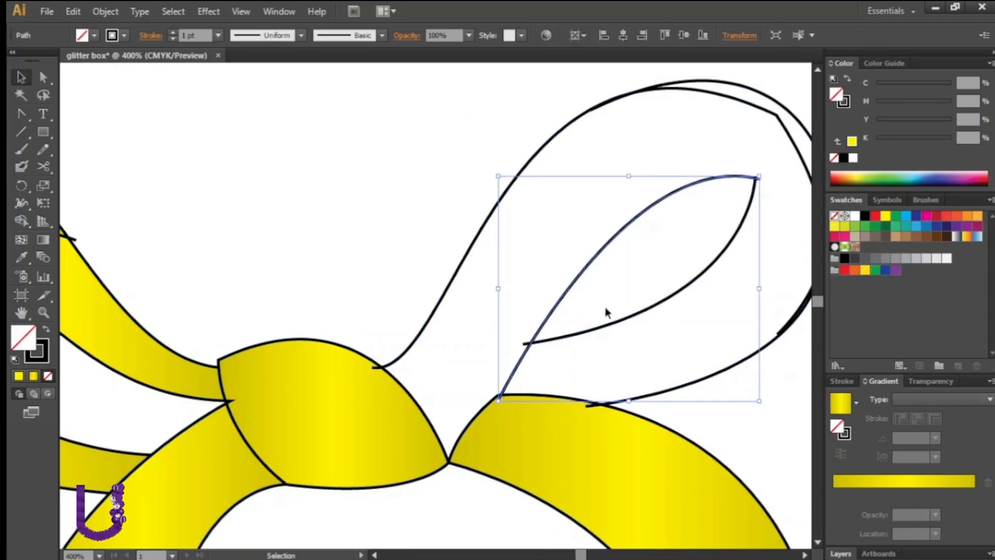
pyautogui.click(596, 329)
# Select the right loop's paths and fill its outer band and inner fold with the yellow gradient
pyautogui.hotkey('ctrl', '-')
pyautogui.hotkey('ctrl', '-')
pyautogui.moveTo(421, 168); pyautogui.dragTo(746, 410)
pyautogui.click(21, 221)
pyautogui.click(840, 402)
pyautogui.click(611, 246)
pyautogui.click(619, 221)
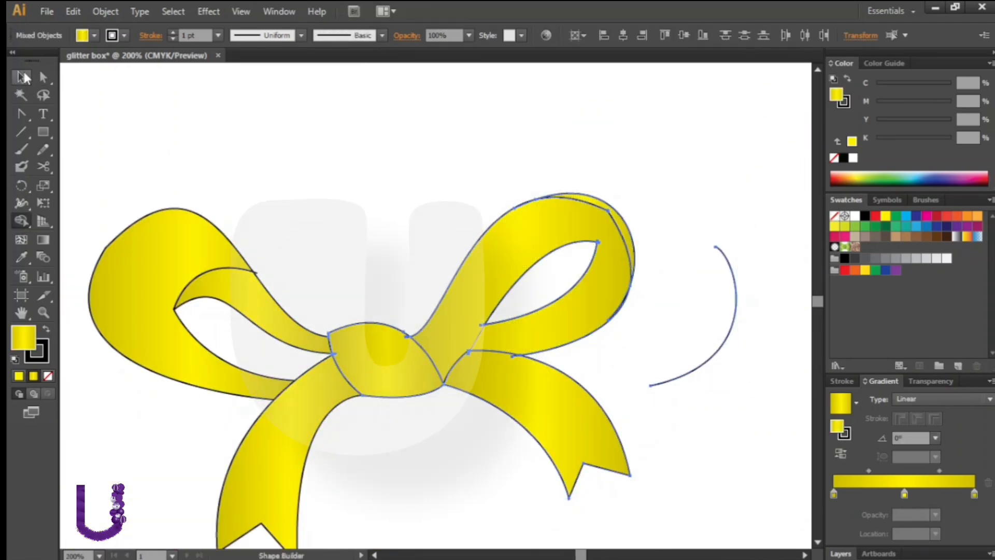
# Select and delete the stray curve lying to the right of the bow
pyautogui.click(21, 77)
pyautogui.click(326, 135)
pyautogui.moveTo(723, 212); pyautogui.dragTo(688, 290)
pyautogui.press('Delete')
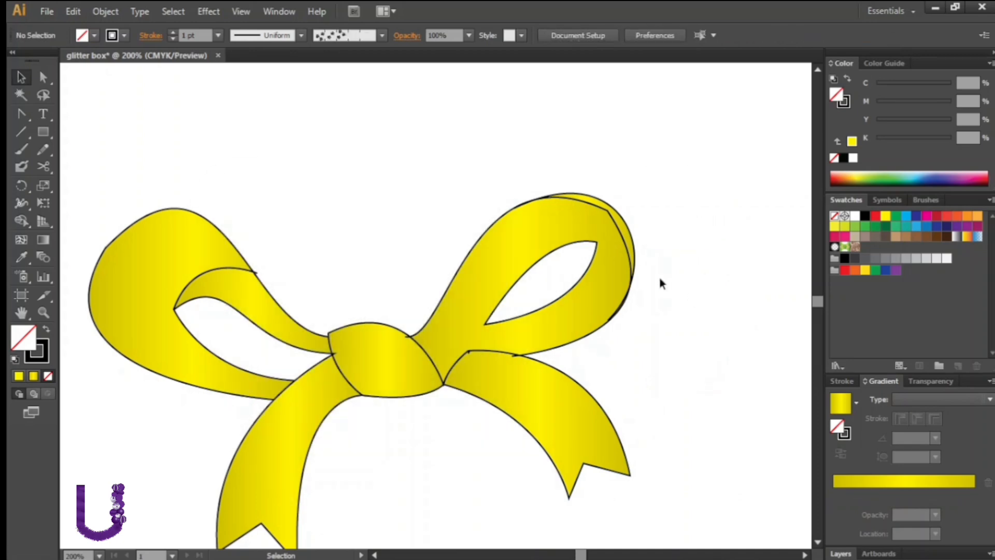
# Select the whole bow and remove its stroke outline by setting the stroke to None
pyautogui.click(630, 261)
pyautogui.moveTo(677, 133); pyautogui.dragTo(93, 545)
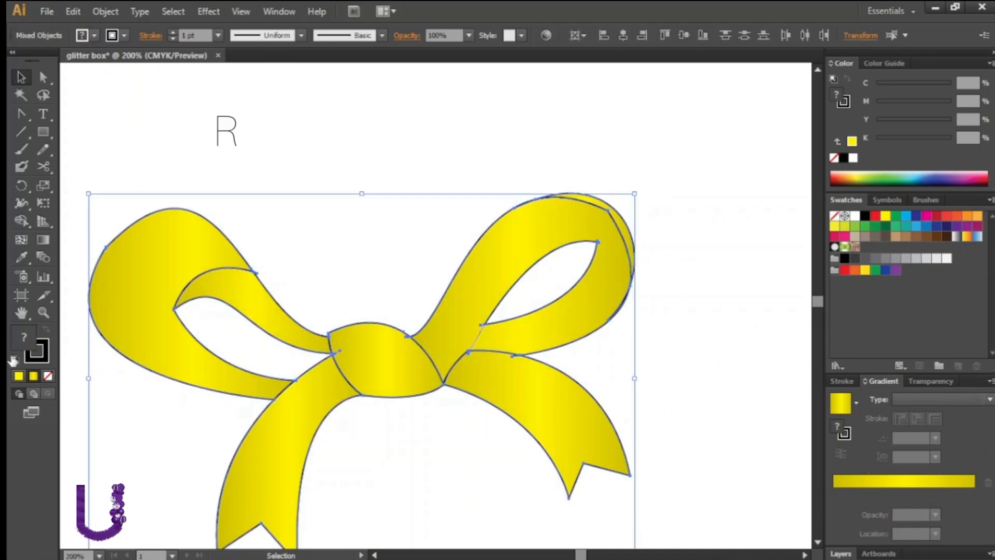
pyautogui.click(48, 377)
pyautogui.click(653, 150)
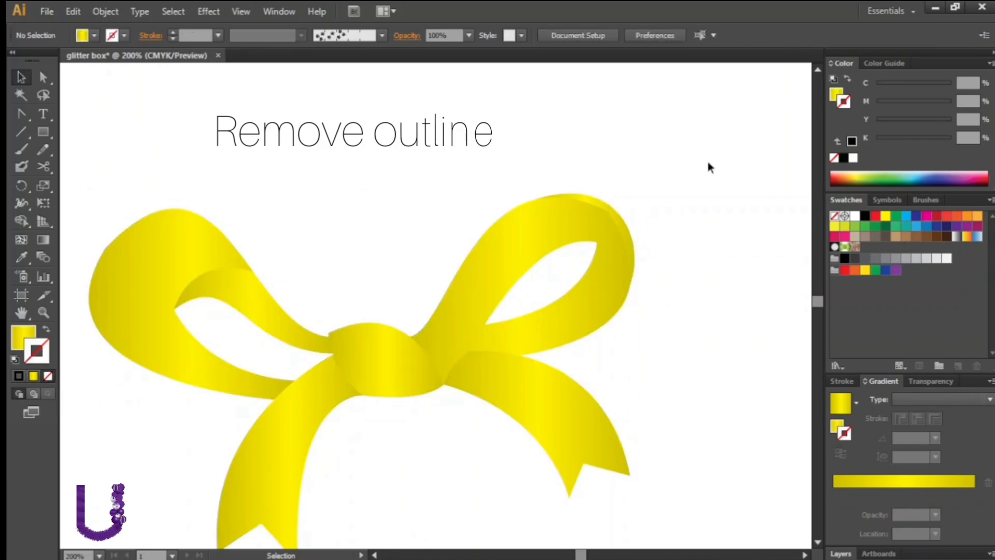
# Zoom out to the whole artboard, select all bow shapes and group them
pyautogui.hotkey('ctrl', '1')
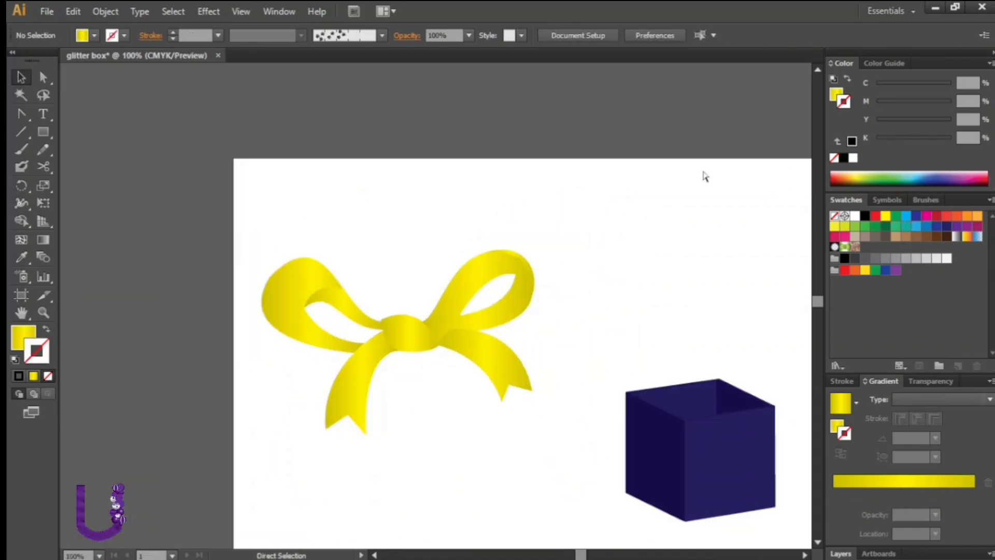
pyautogui.hotkey('ctrl', '-')
pyautogui.moveTo(518, 212); pyautogui.dragTo(257, 394)
pyautogui.rightClick(257, 394)
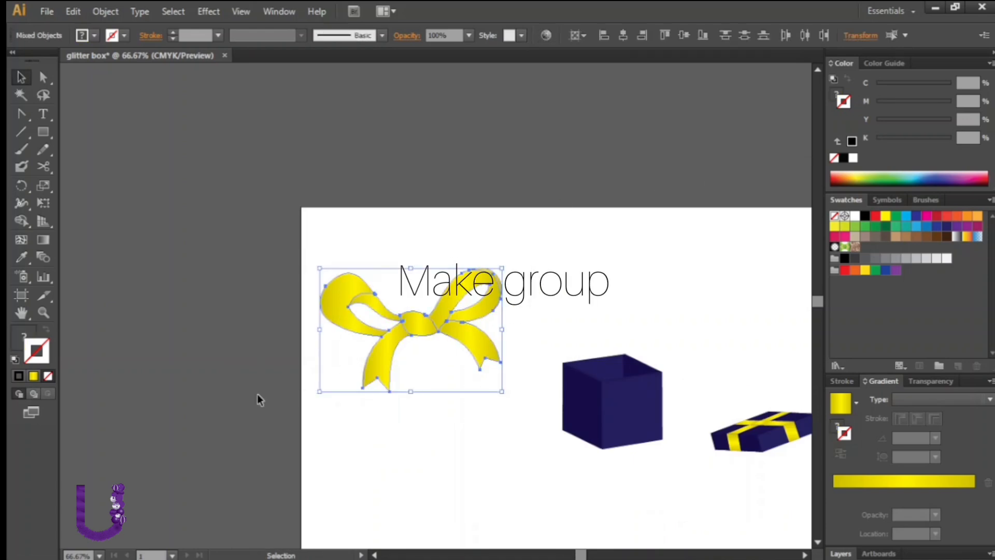
pyautogui.click(310, 464)
pyautogui.click(791, 471)
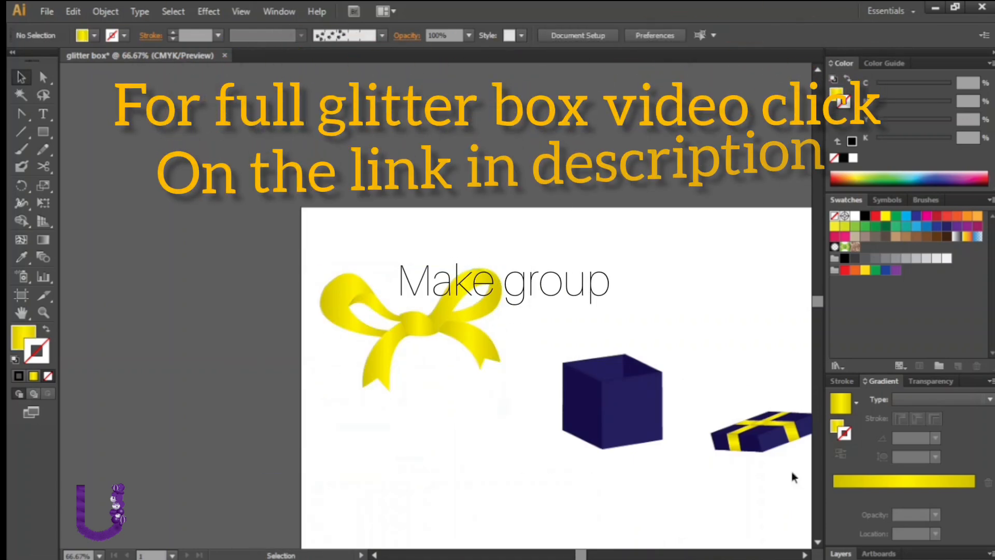
# Move the striped box lid beneath the bow and start scaling the bow down to fit it
pyautogui.click(804, 555)
pyautogui.click(804, 555)
pyautogui.click(704, 424)
pyautogui.moveTo(703, 424); pyautogui.dragTo(377, 411)
pyautogui.click(353, 324)
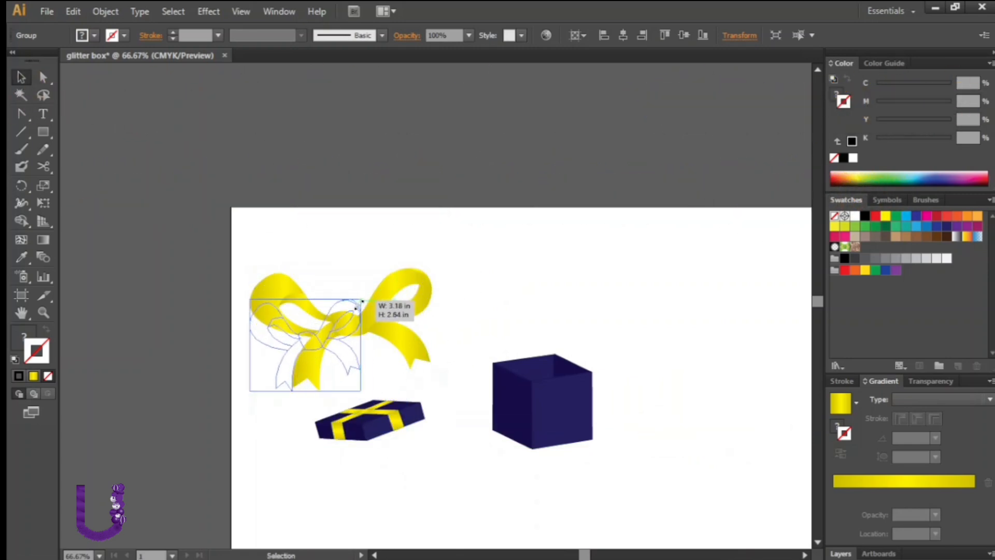